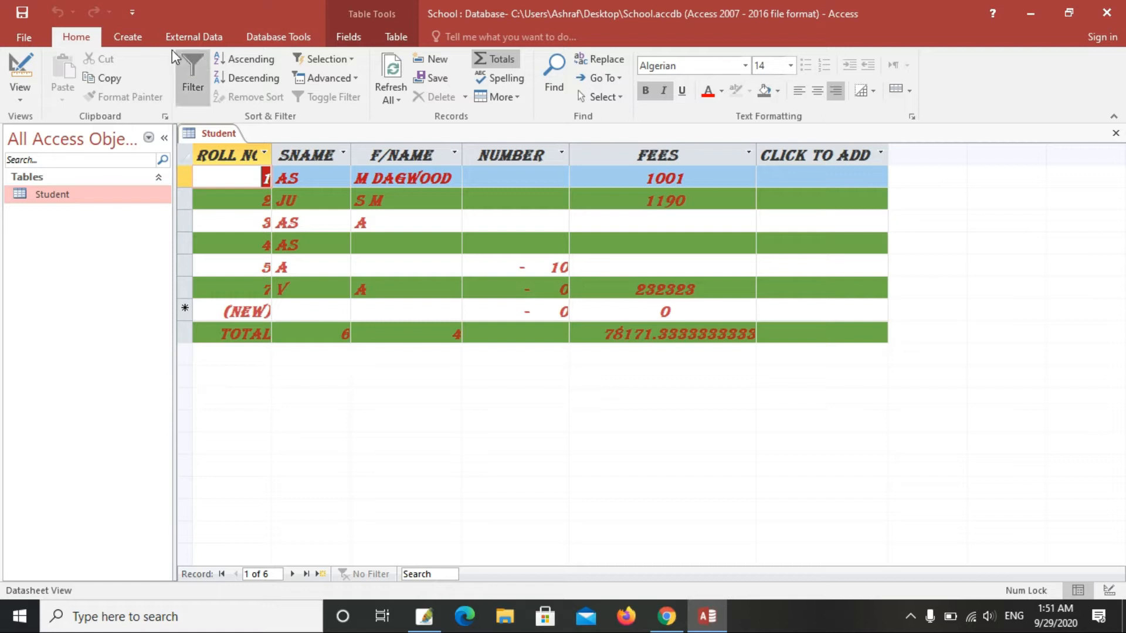
Step: Create a new blank table in the School database and select it in the object list
left_click(128, 39)
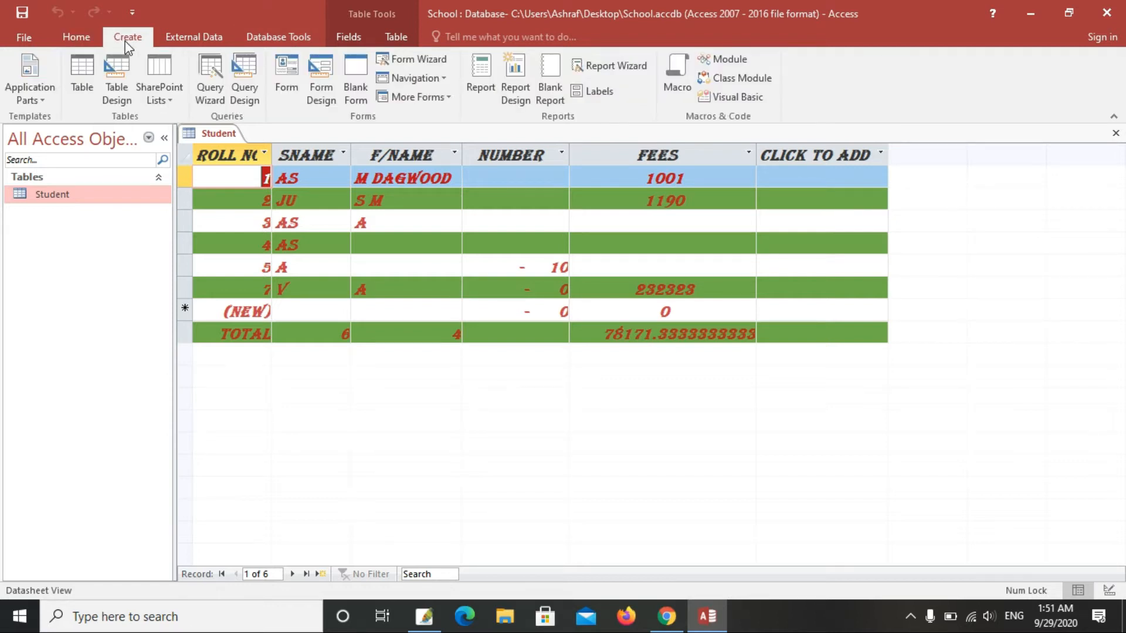
left_click(38, 99)
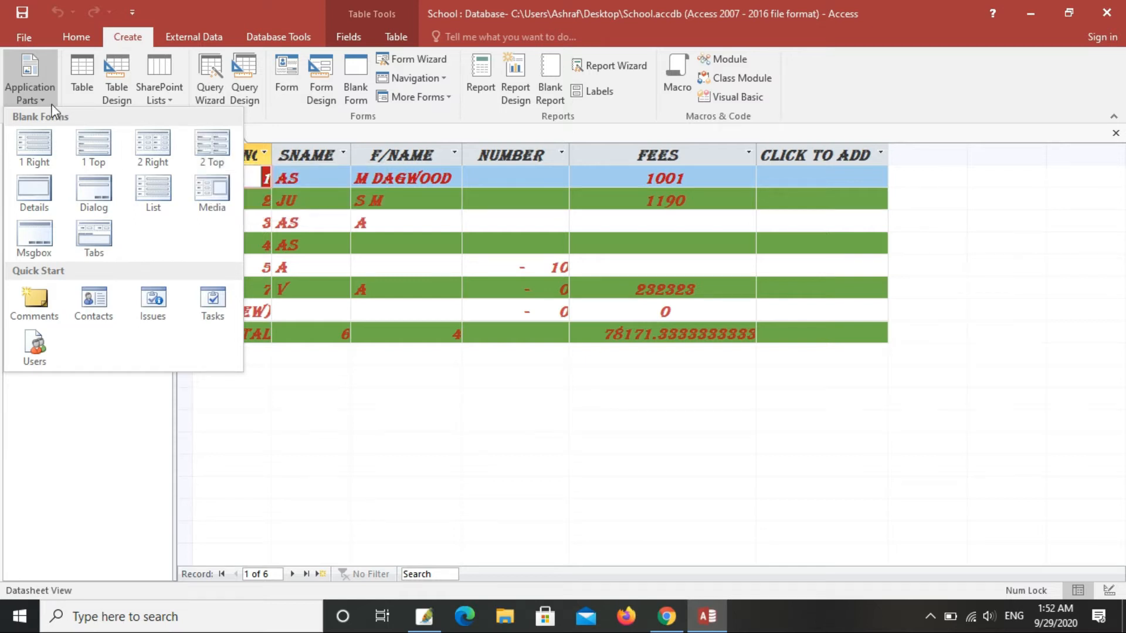
left_click(305, 422)
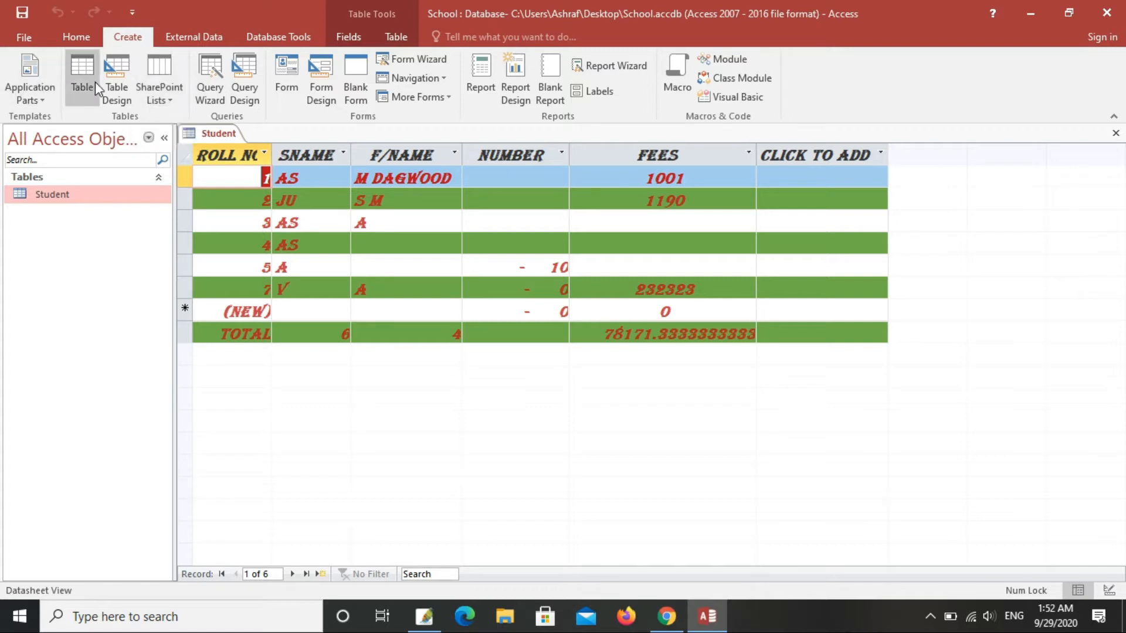
left_click(85, 69)
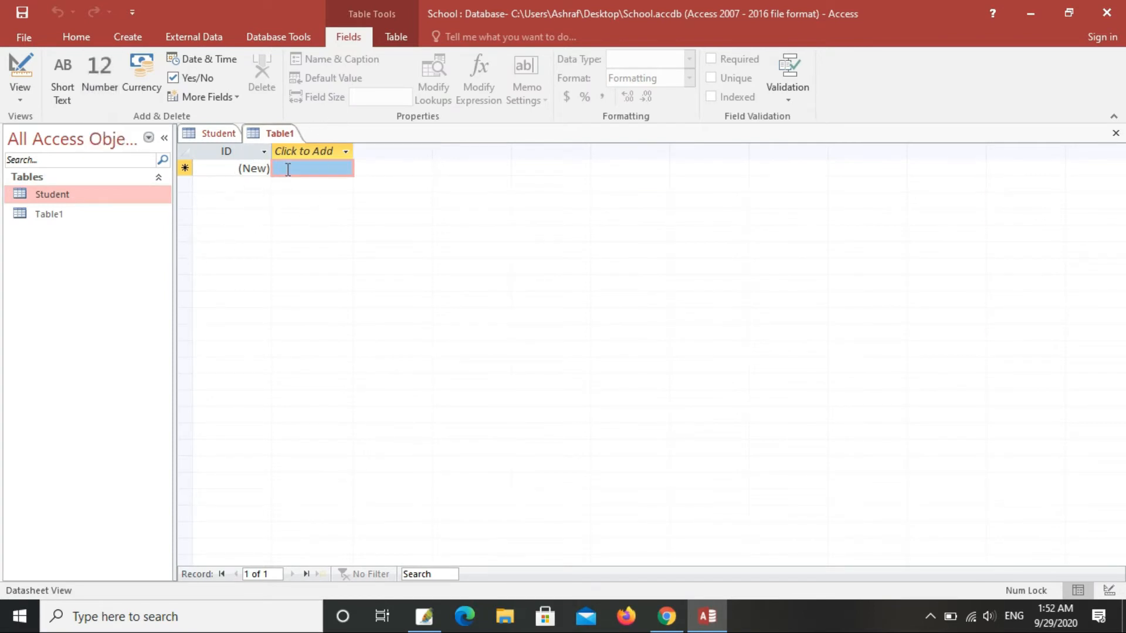
left_click(101, 218)
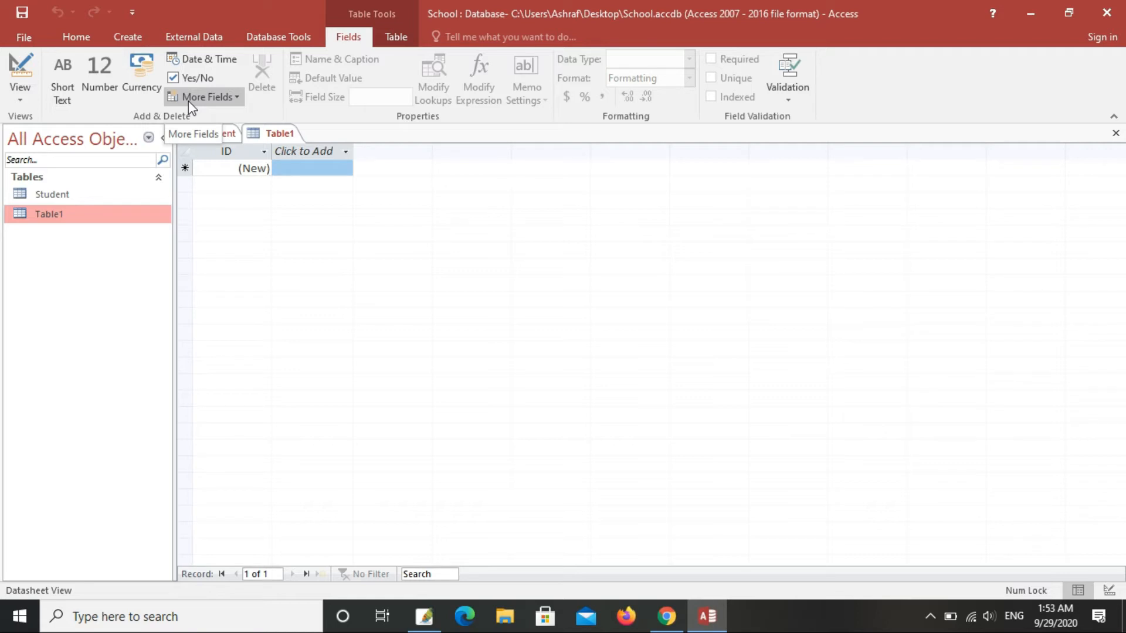
Step: Add a Short Text field named Name to the new table, accepting the use of a reserved word
left_click(62, 81)
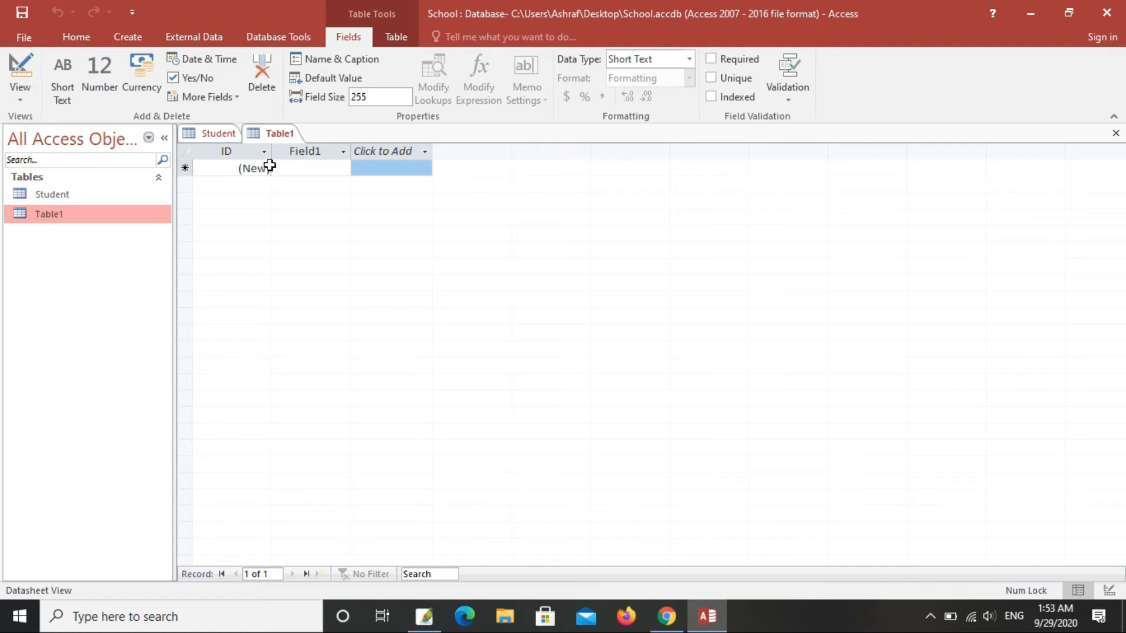
left_click(316, 151)
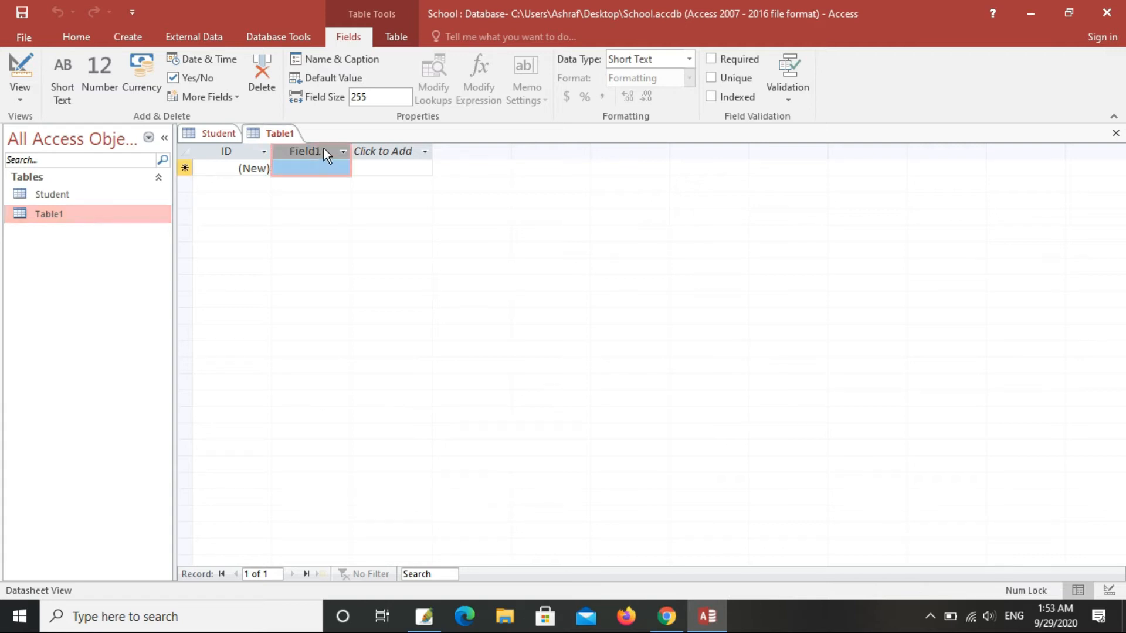
double_click(323, 149)
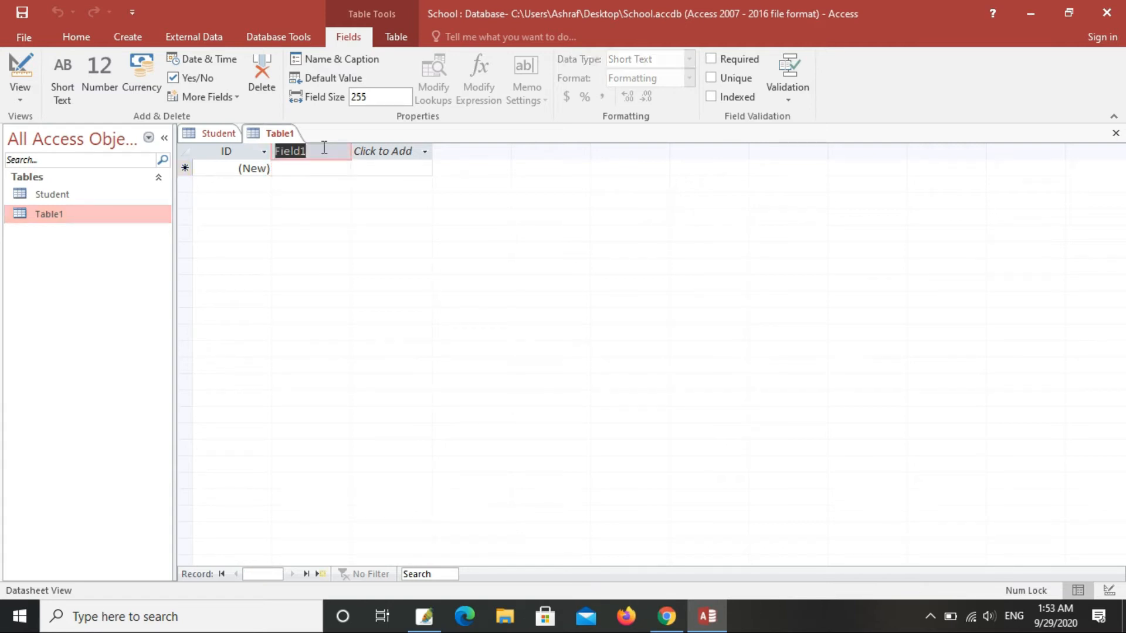
key("BackSpace")
type("Name")
left_click(397, 157)
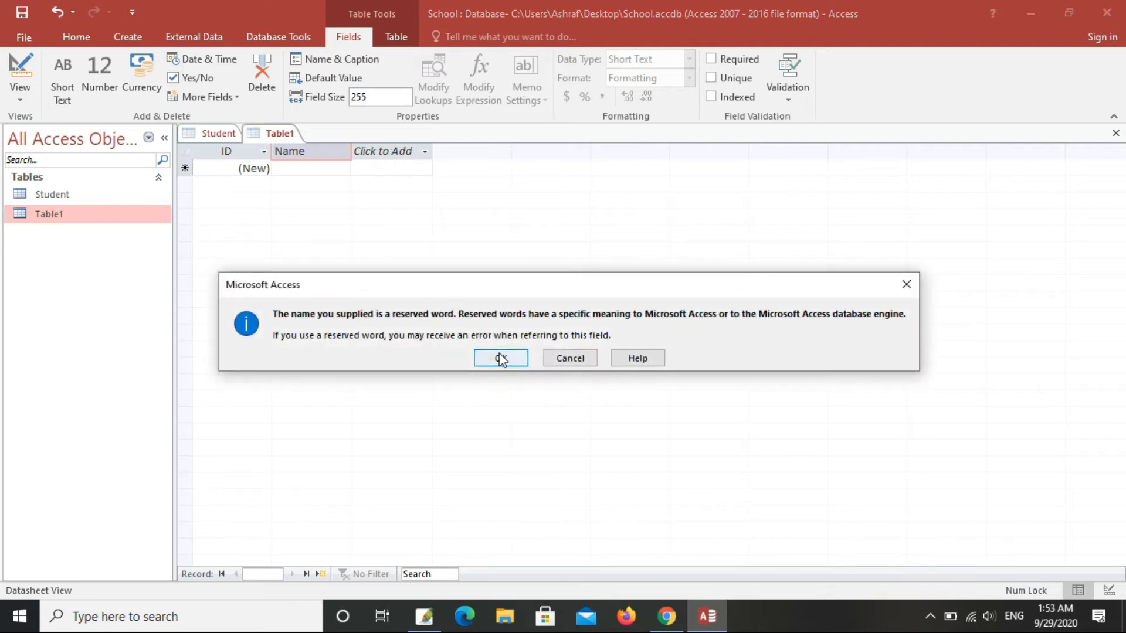
left_click(500, 359)
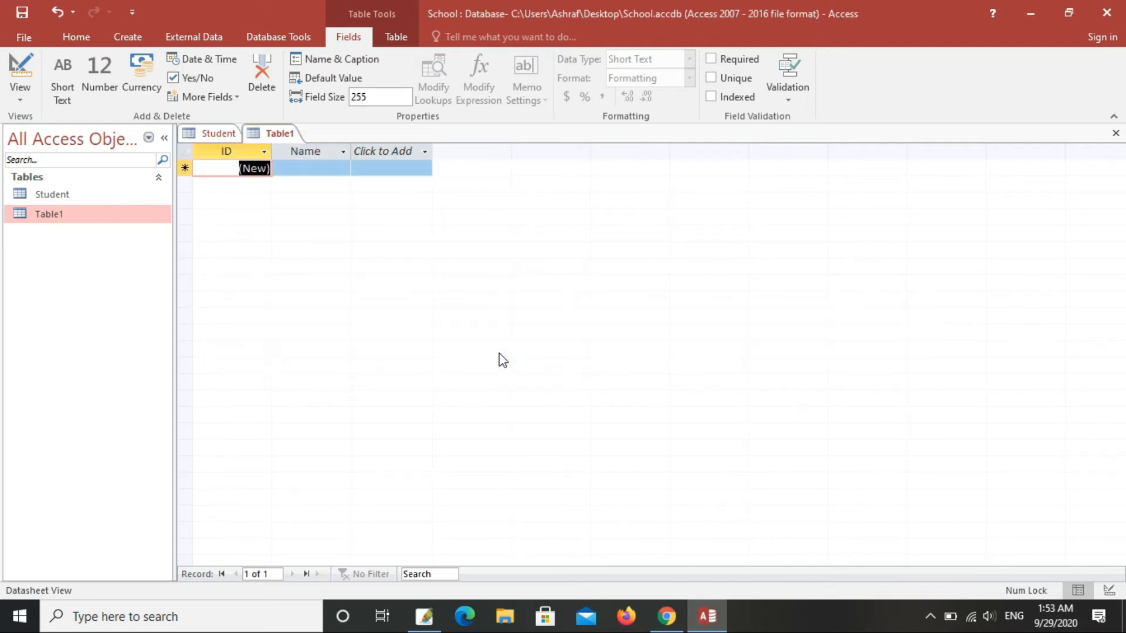
Step: Add a Number field named Sub1 after the Name field
left_click(381, 157)
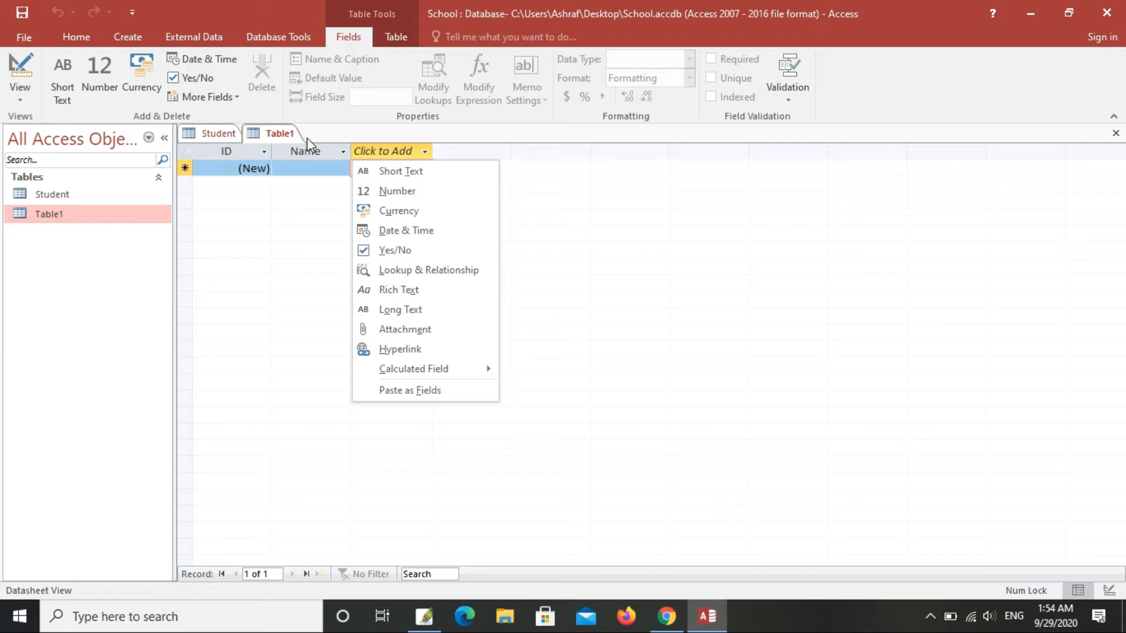
left_click(99, 75)
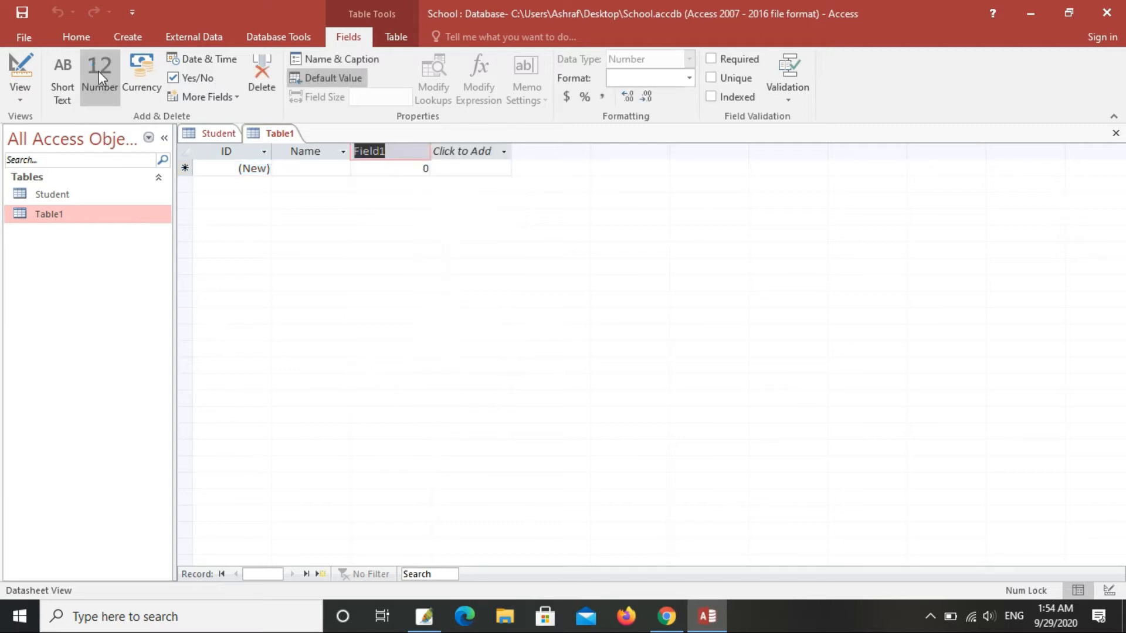
left_click(398, 153)
key("BackSpace")
key("BackSpace")
key("BackSpace")
key("BackSpace")
key("BackSpace")
key("BackSpace")
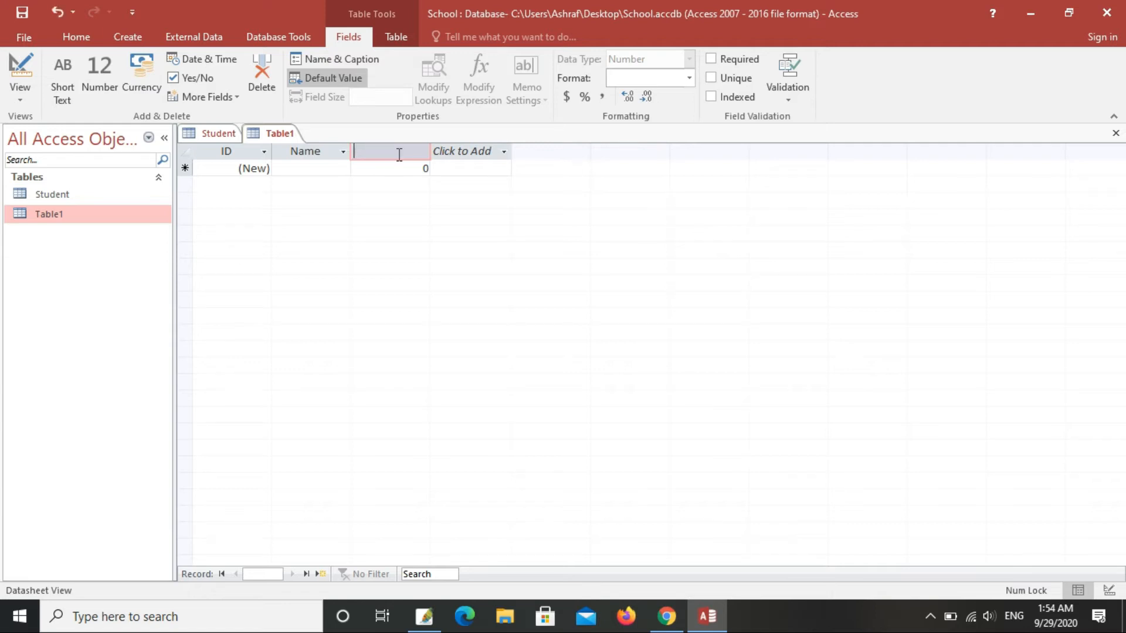
type("Sub1")
Step: Add a second Number field named Sub2 after Sub1
left_click(458, 154)
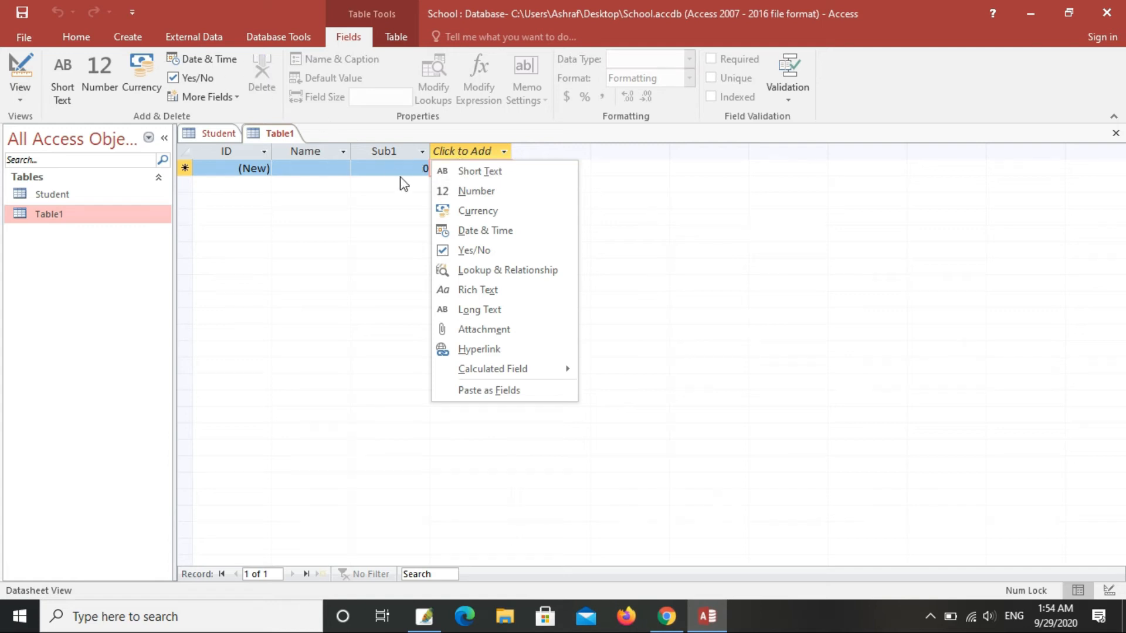
left_click(465, 192)
key("BackSpace")
type("Su")
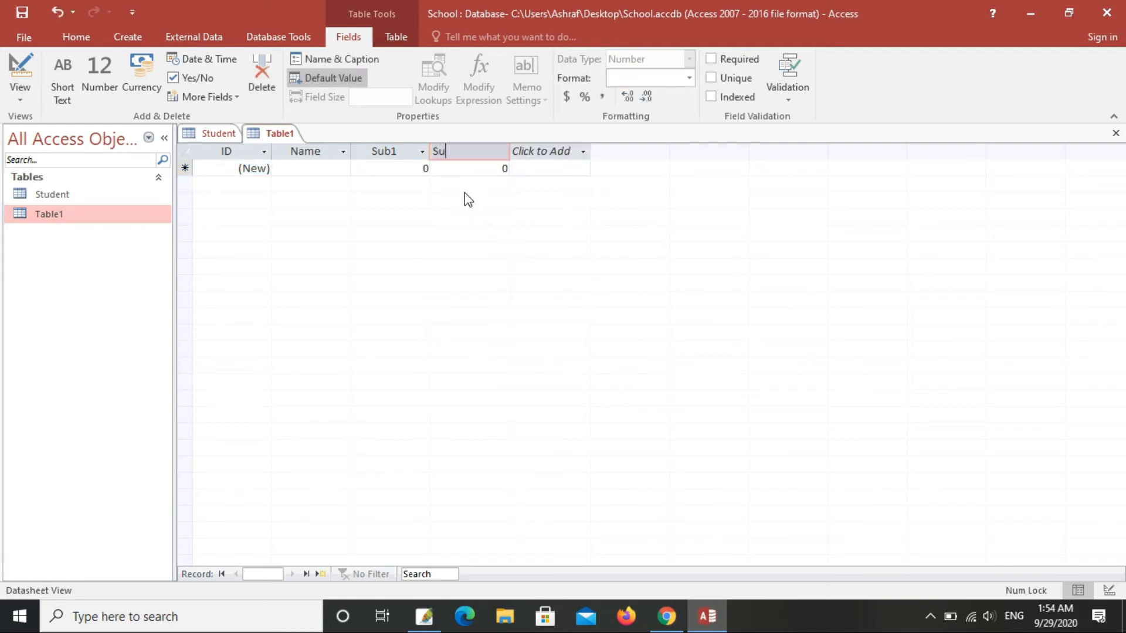
type("b2")
key("Return")
key("Escape")
Step: Examine the Name, Sub1 and Sub2 columns and the calculated field types available for a new column
left_click(394, 152)
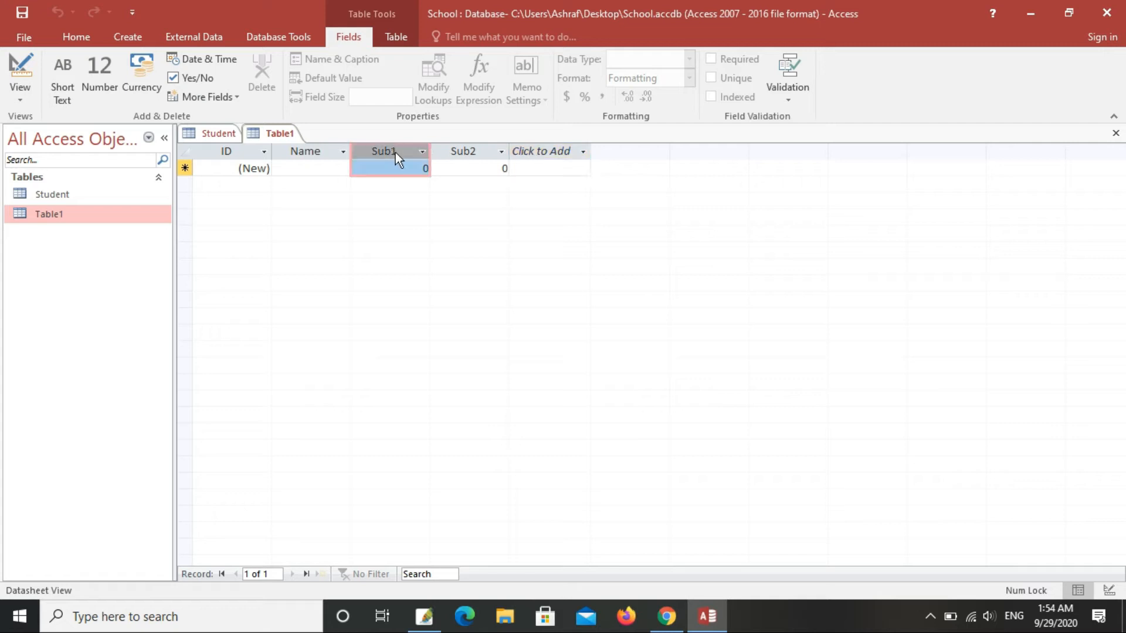
left_click(469, 153)
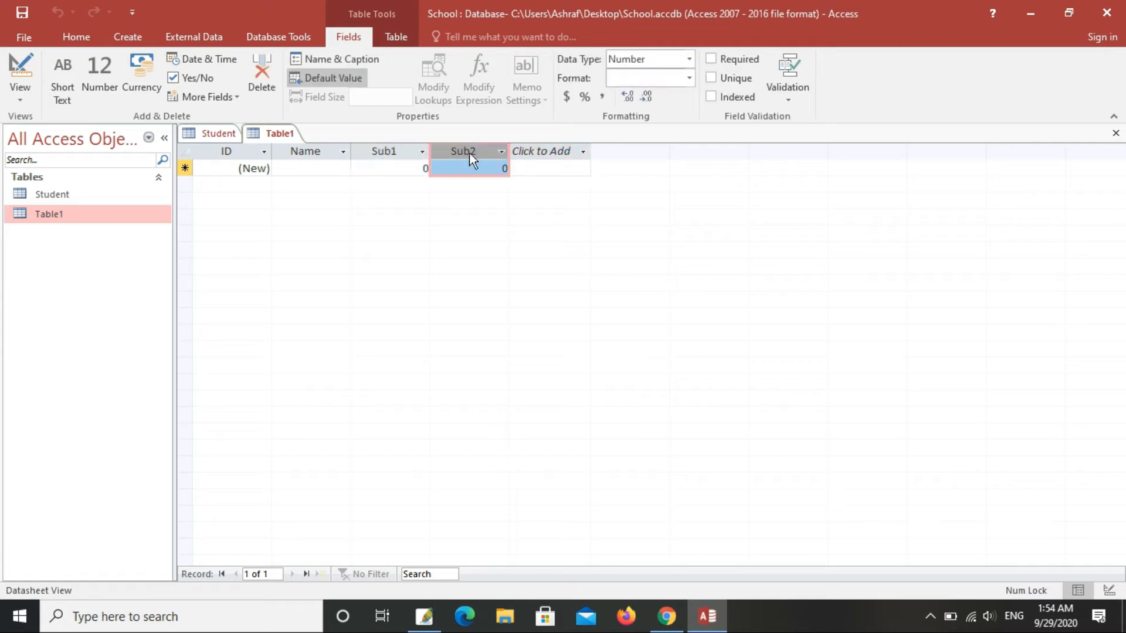
left_click(537, 152)
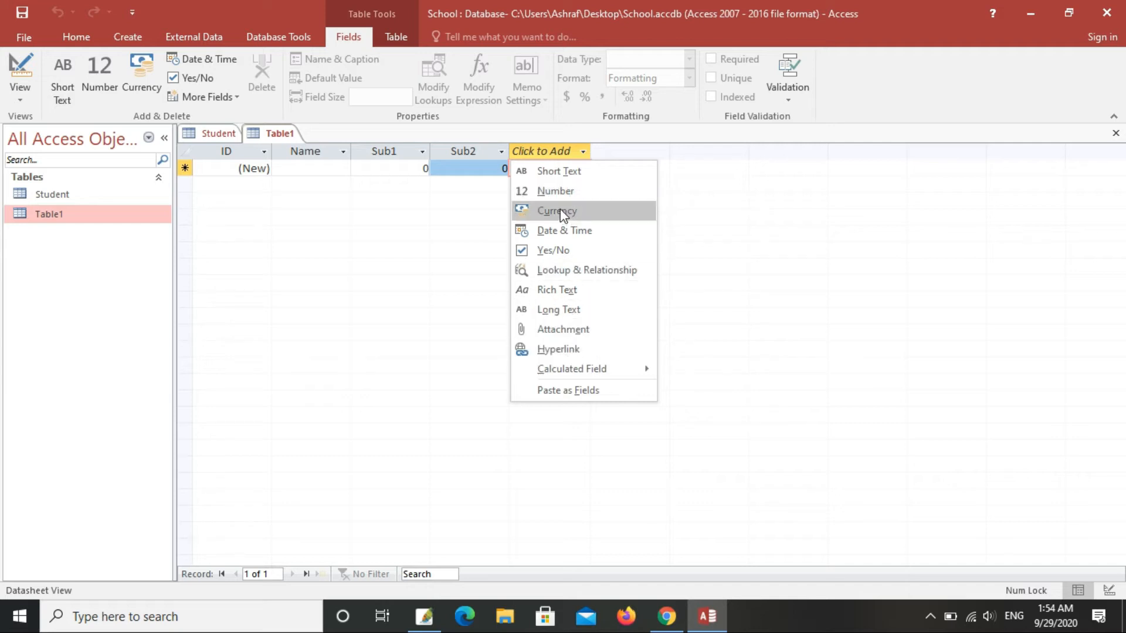
mouse_move(588, 375)
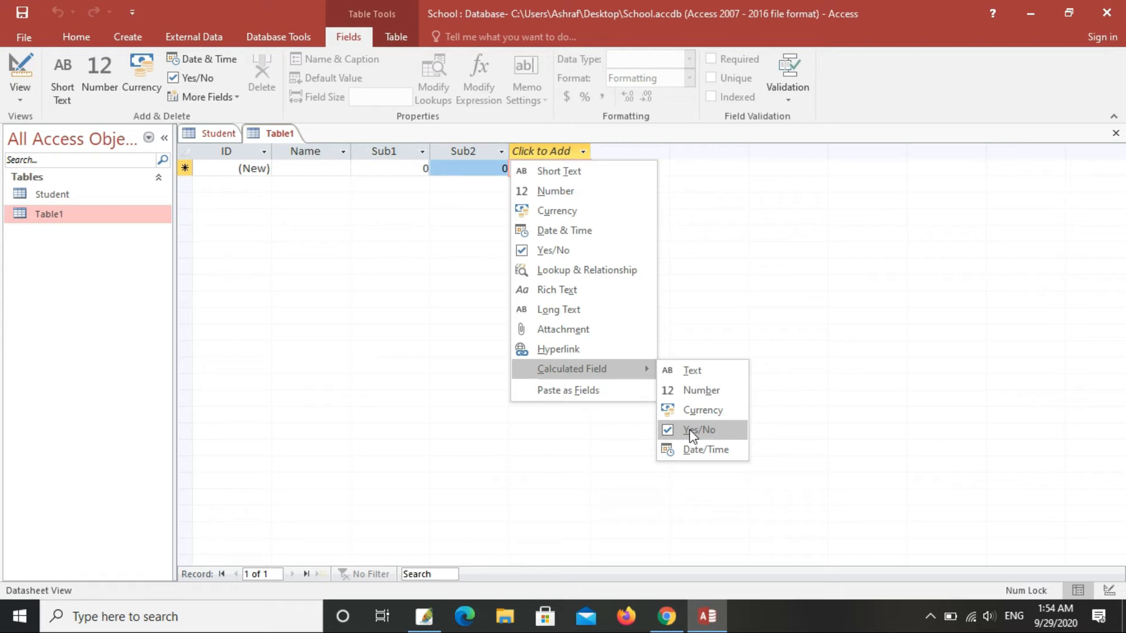
left_click(304, 160)
left_click(306, 168)
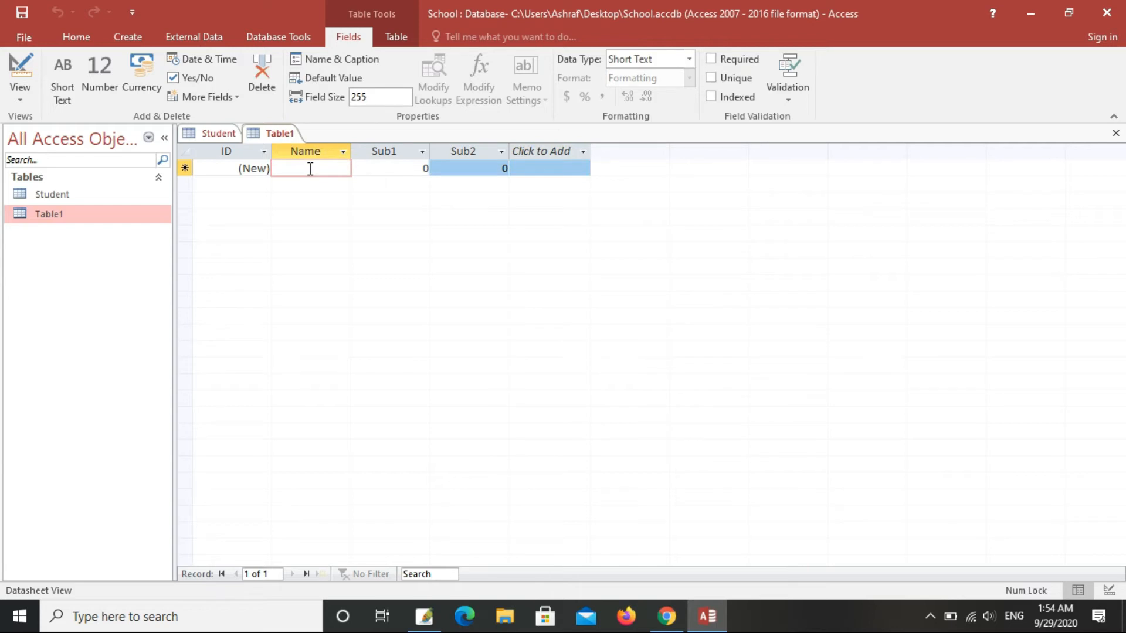
left_click(374, 171)
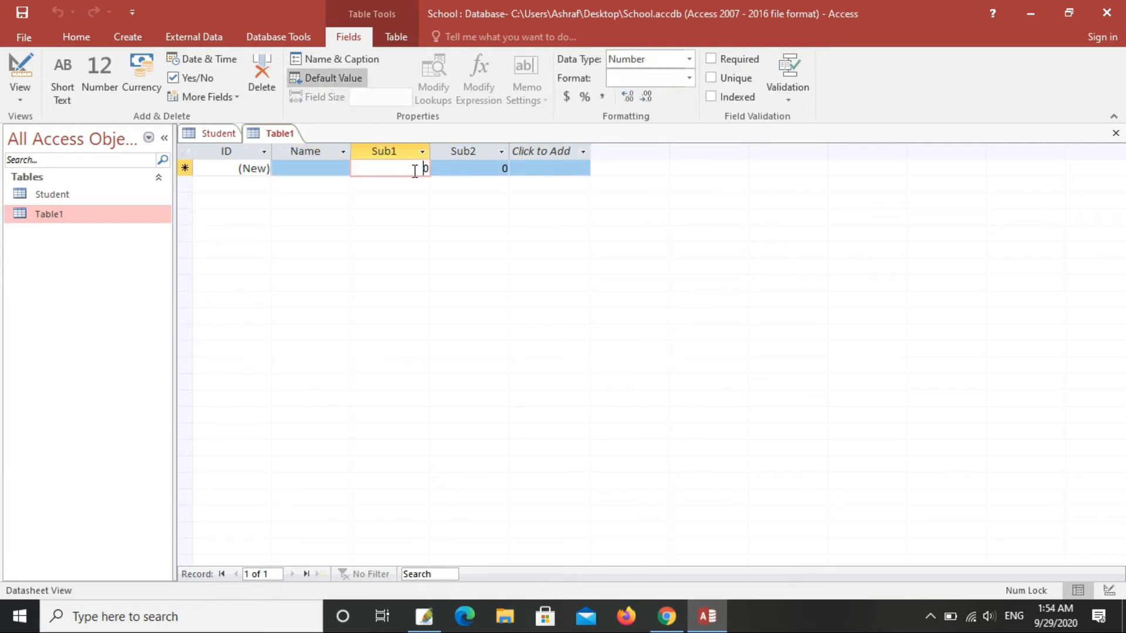
left_click_drag(415, 170, 430, 169)
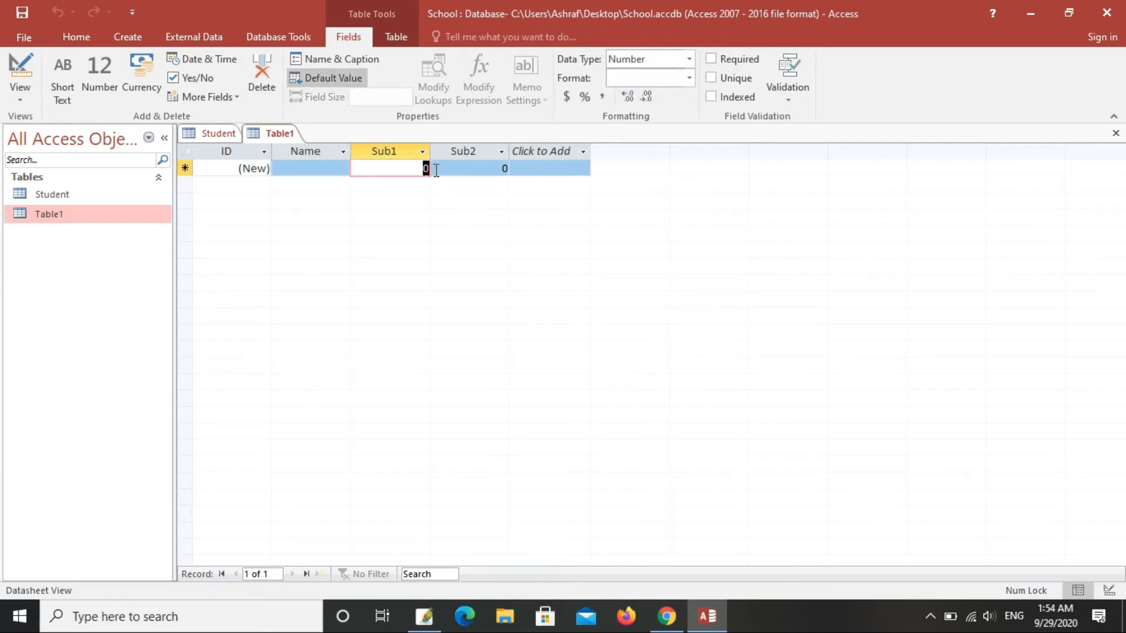
left_click(485, 167)
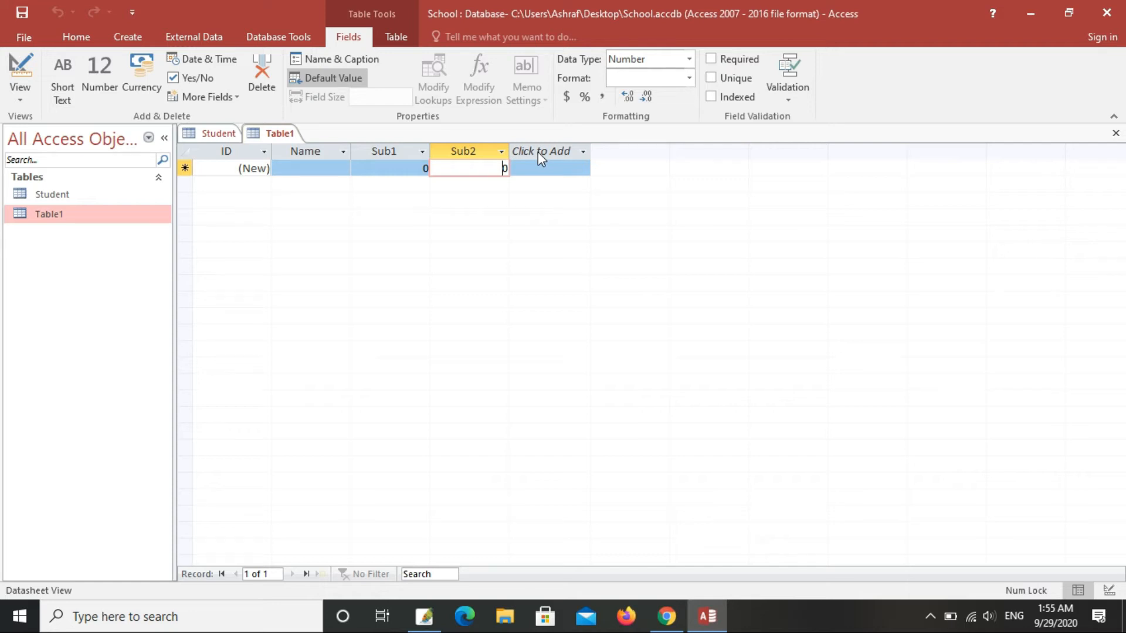
Step: Add a calculated Number field after Sub2 with the expression =[Sub1]+[Sub2]
left_click(537, 152)
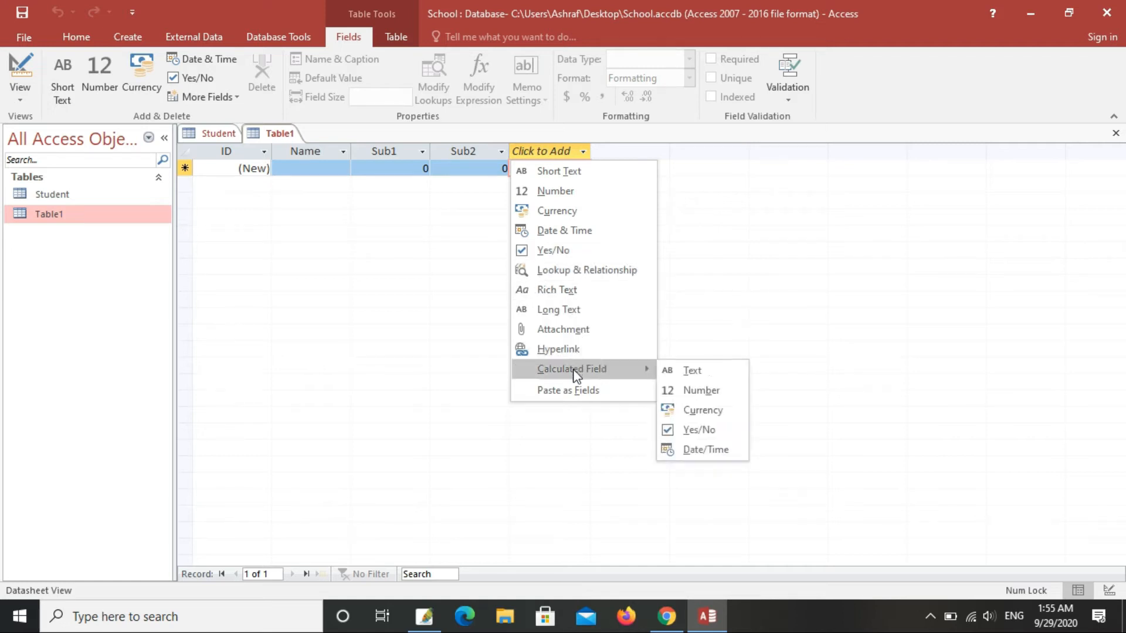
left_click(696, 395)
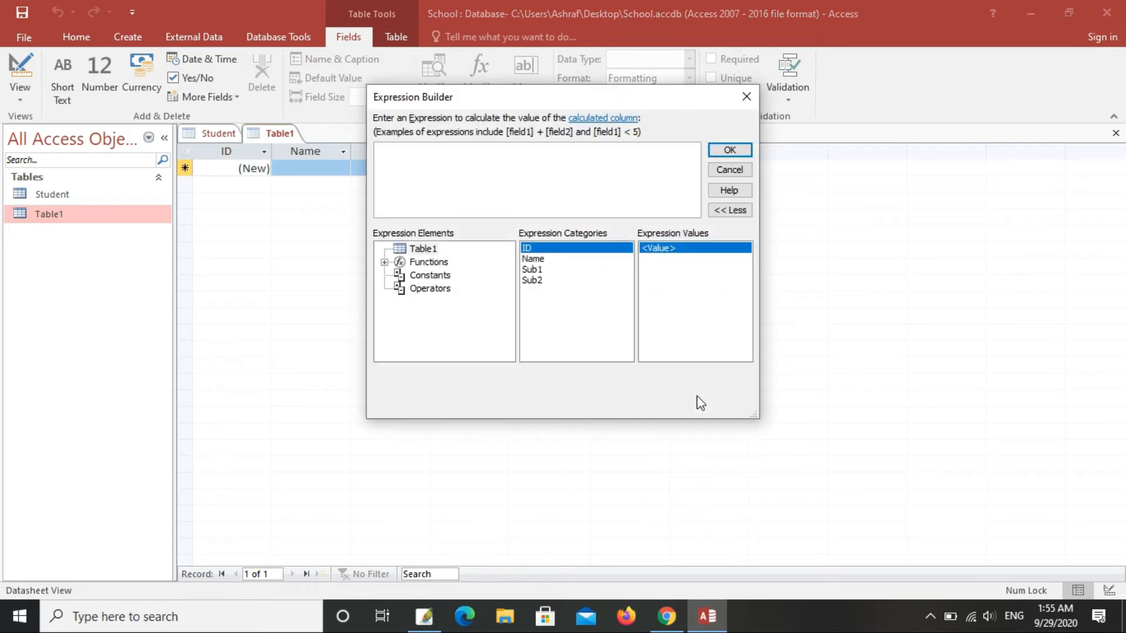
left_click_drag(528, 104, 493, 100)
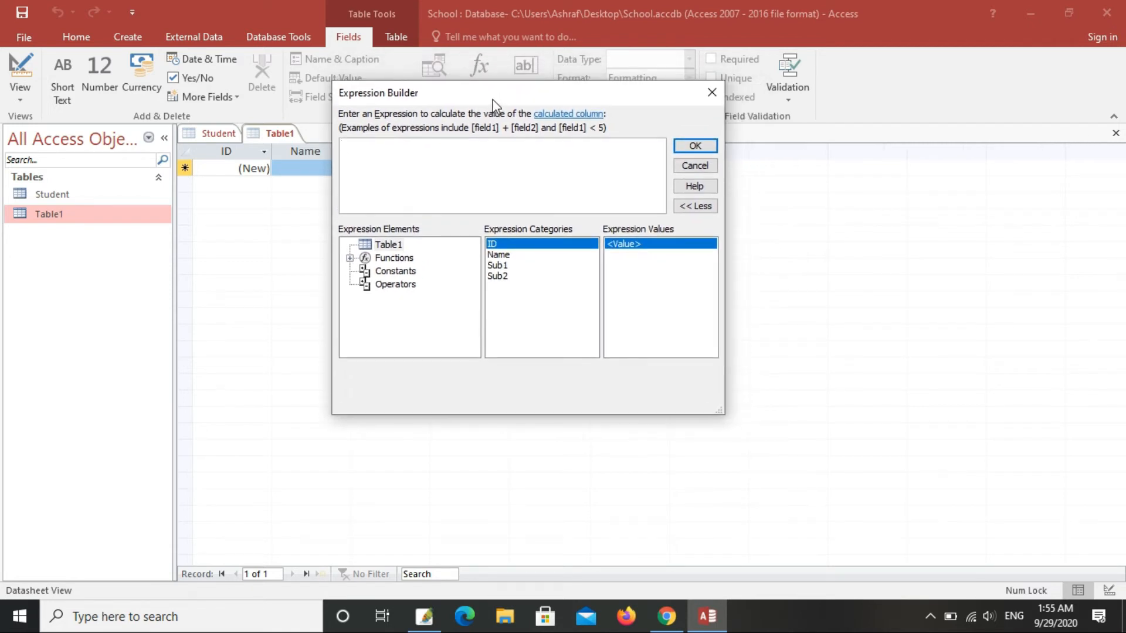
type("=su")
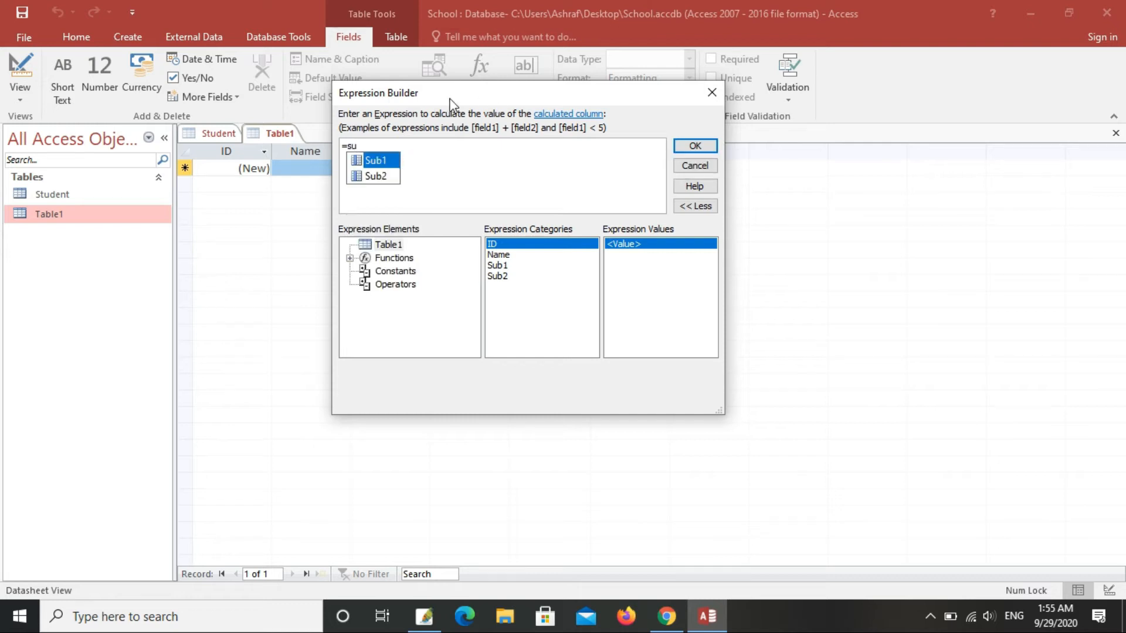
double_click(392, 160)
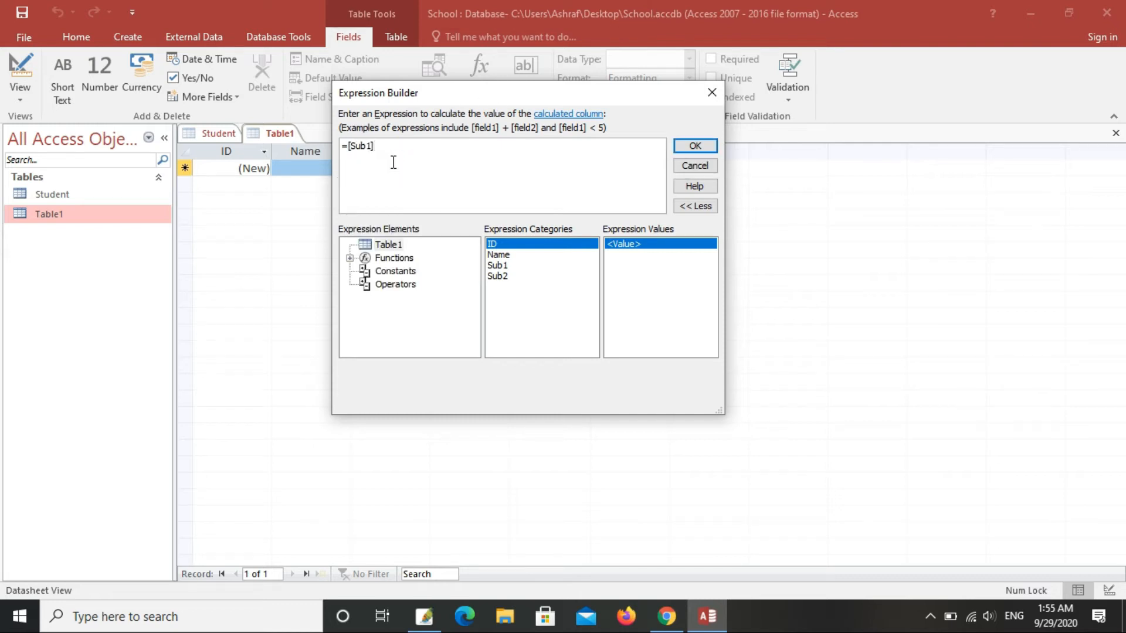
type("=")
key("BackSpace")
type("+su")
double_click(409, 176)
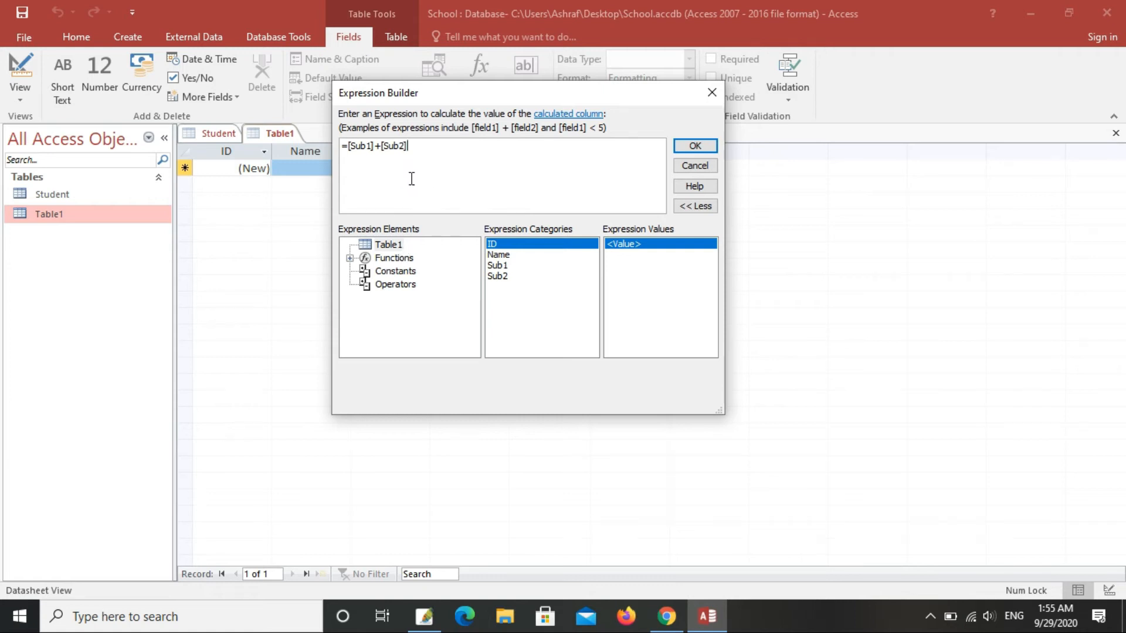
left_click(695, 146)
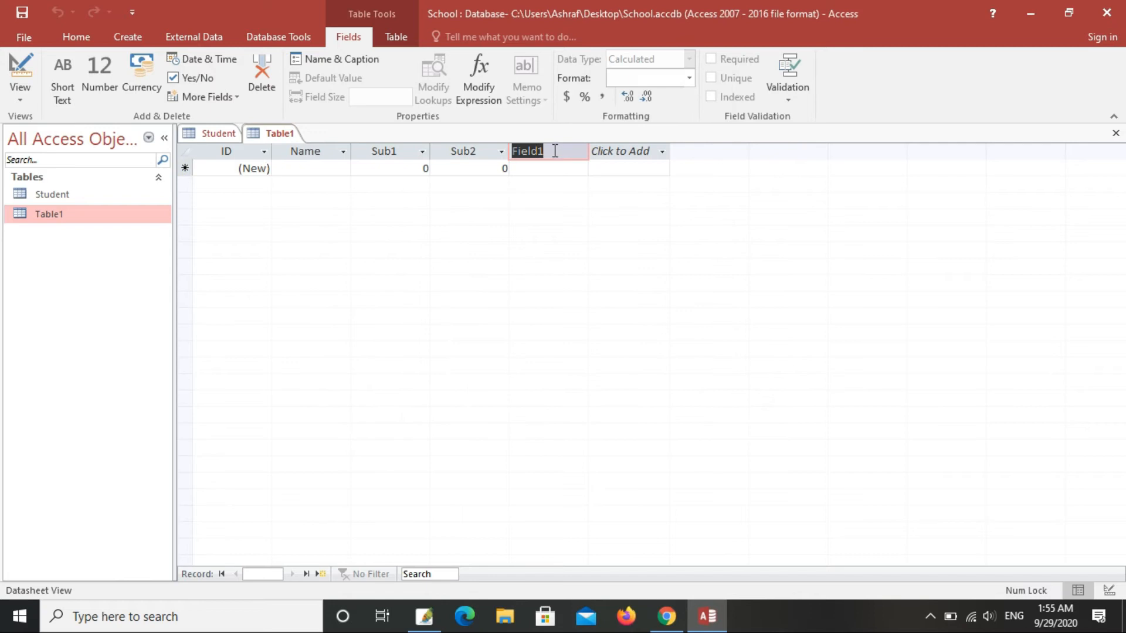
Step: Name the new calculated field Resul
key("BackSpace")
type("Resul")
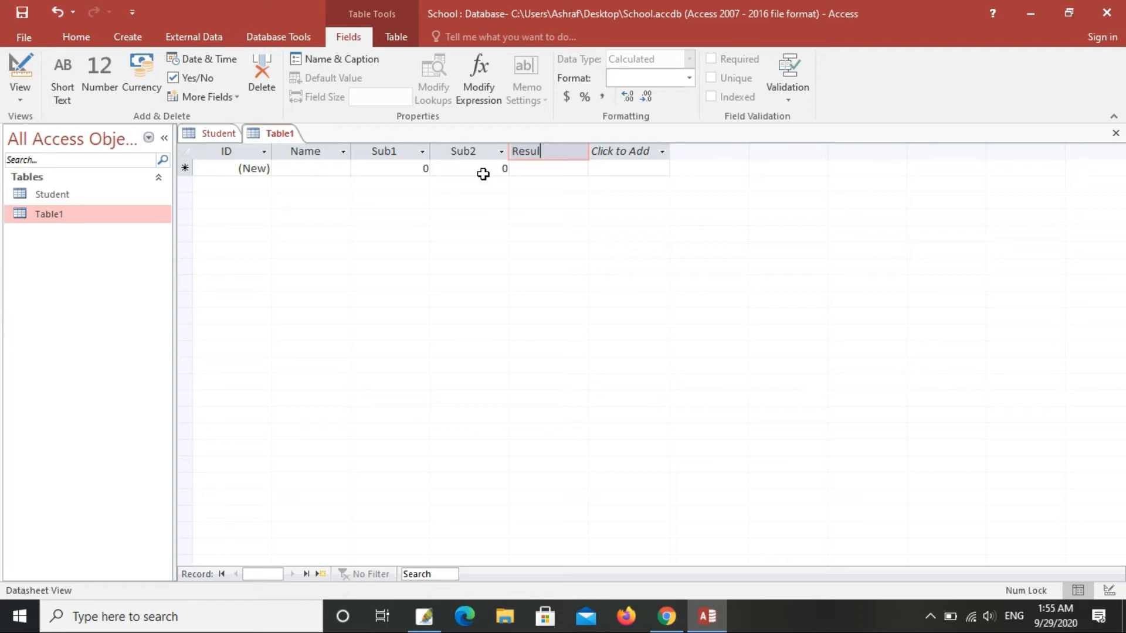
left_click(333, 170)
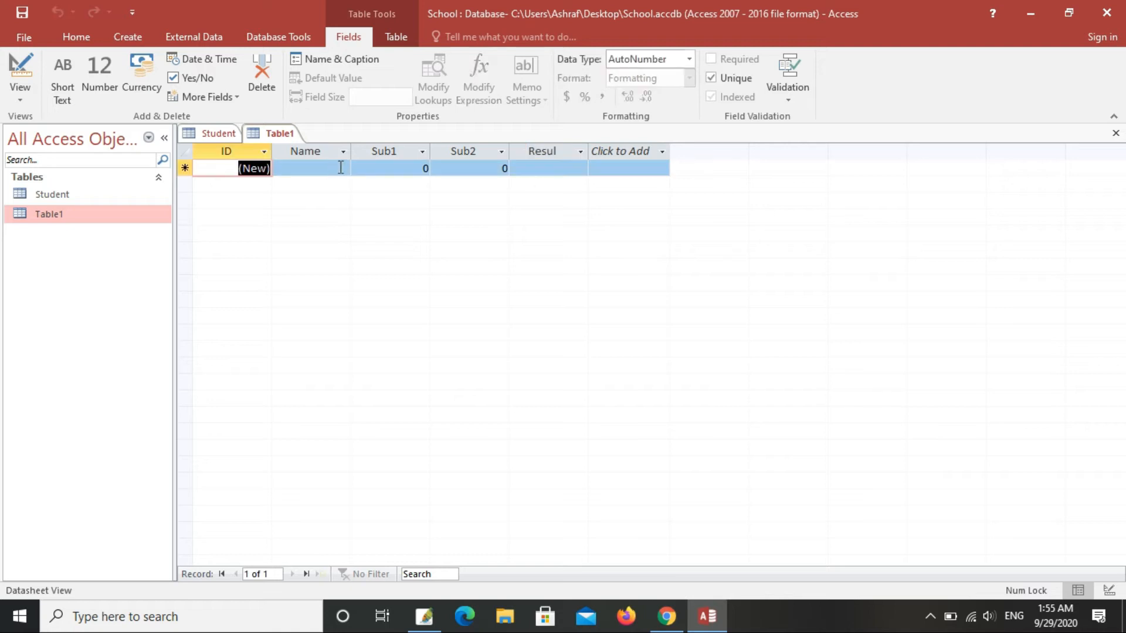
Step: Enter a record with the student's name, Sub1 as 100 and Sub2 as 50, and check its Resul value
left_click(342, 167)
type("As")
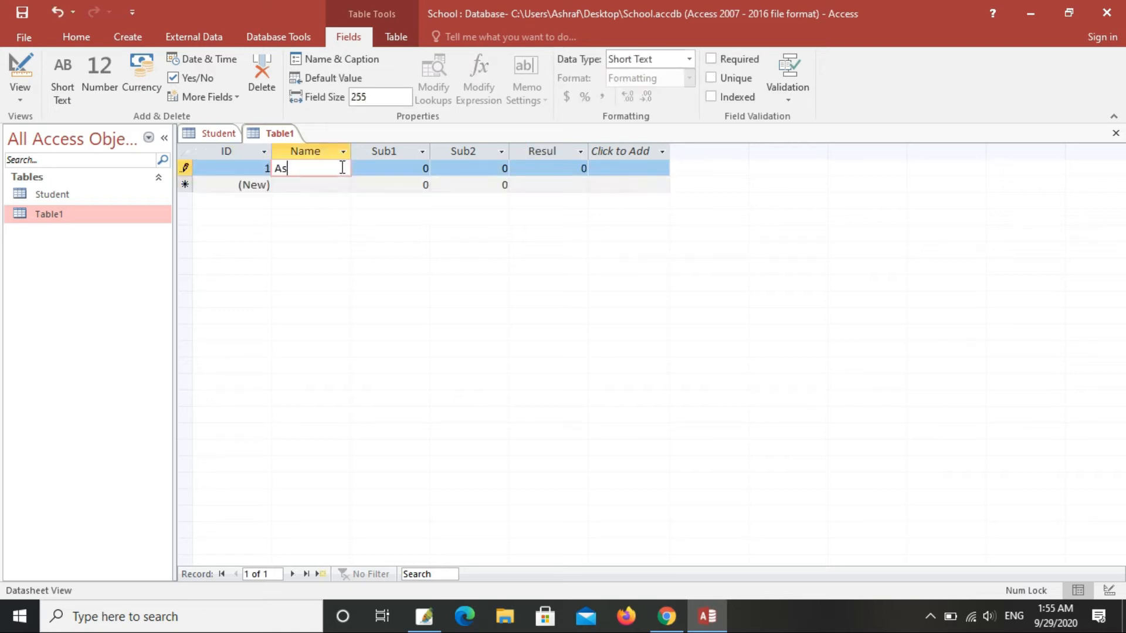
type("hraf")
left_click(402, 168)
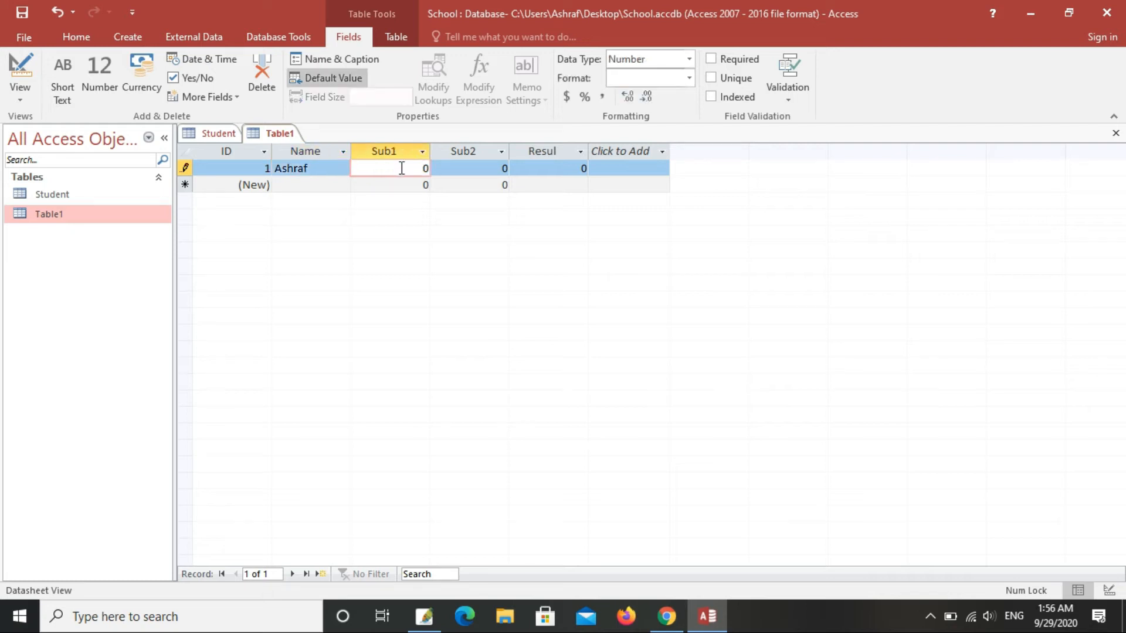
type("100")
left_click(470, 167)
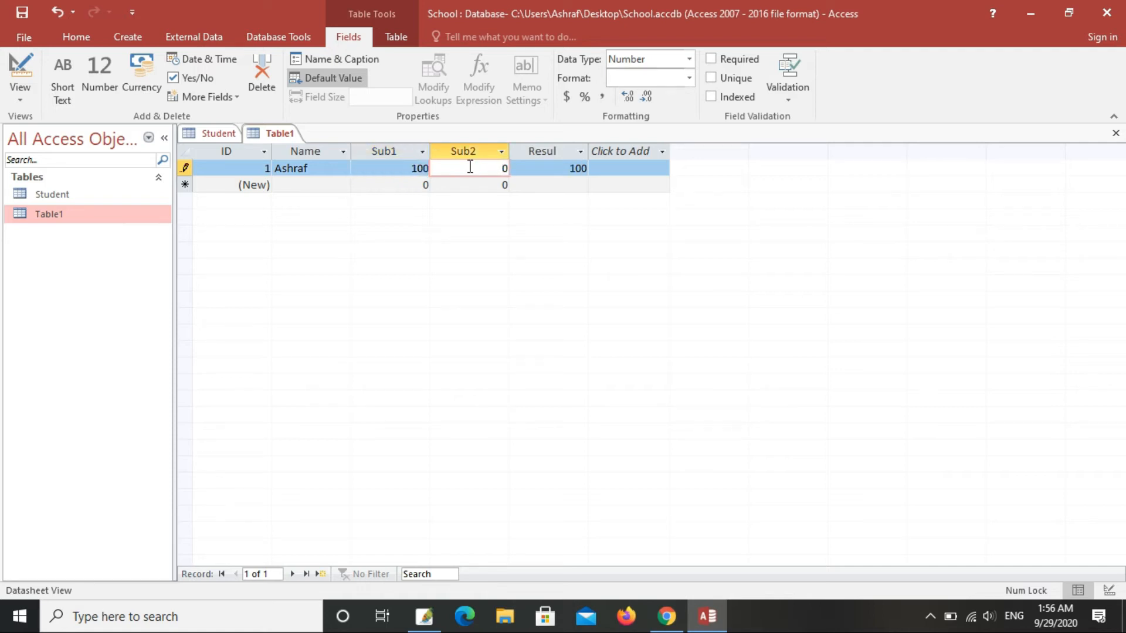
type("5")
left_click(487, 186)
left_click(554, 169)
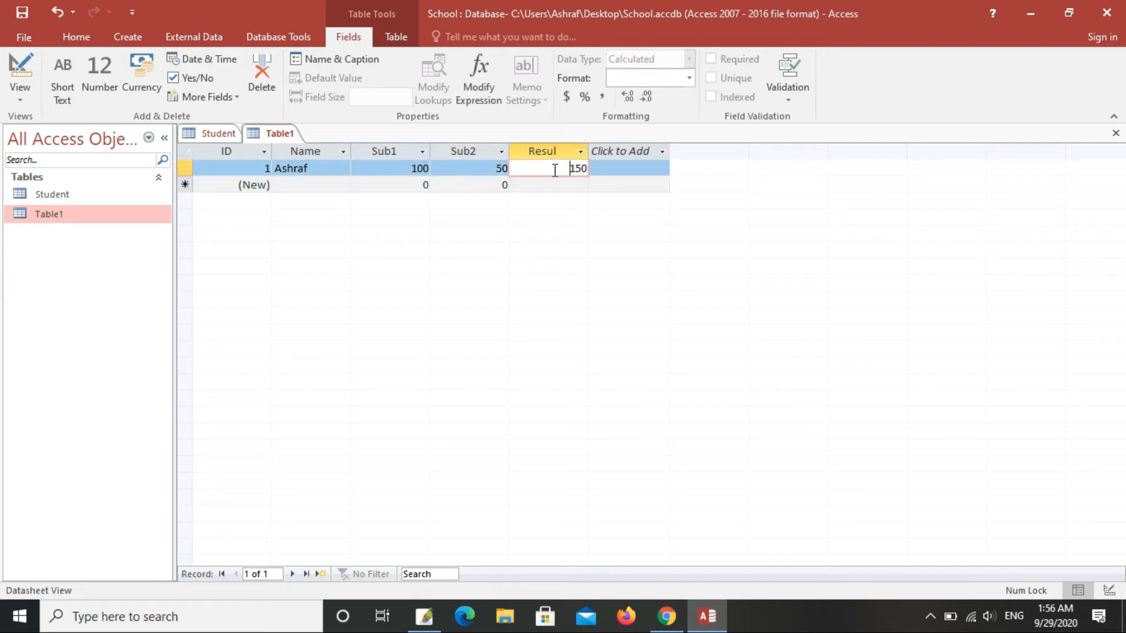
left_click_drag(566, 169, 596, 169)
Step: Start a Lookup & Relationship field after Resul, choosing to type in the values for its list
left_click(601, 149)
key("Escape")
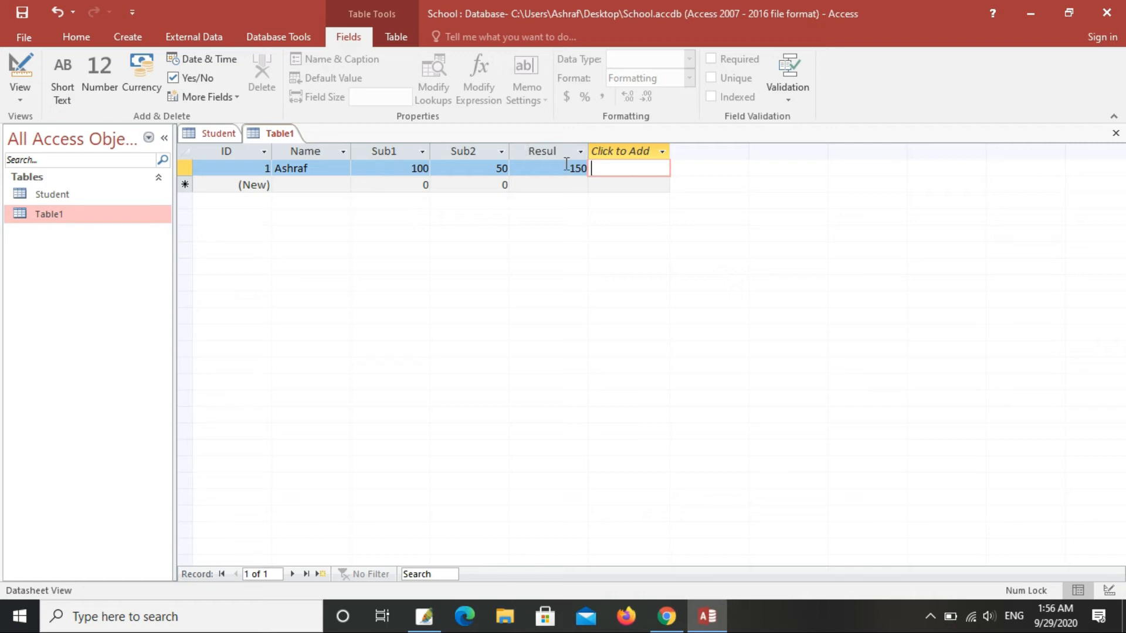
left_click(599, 151)
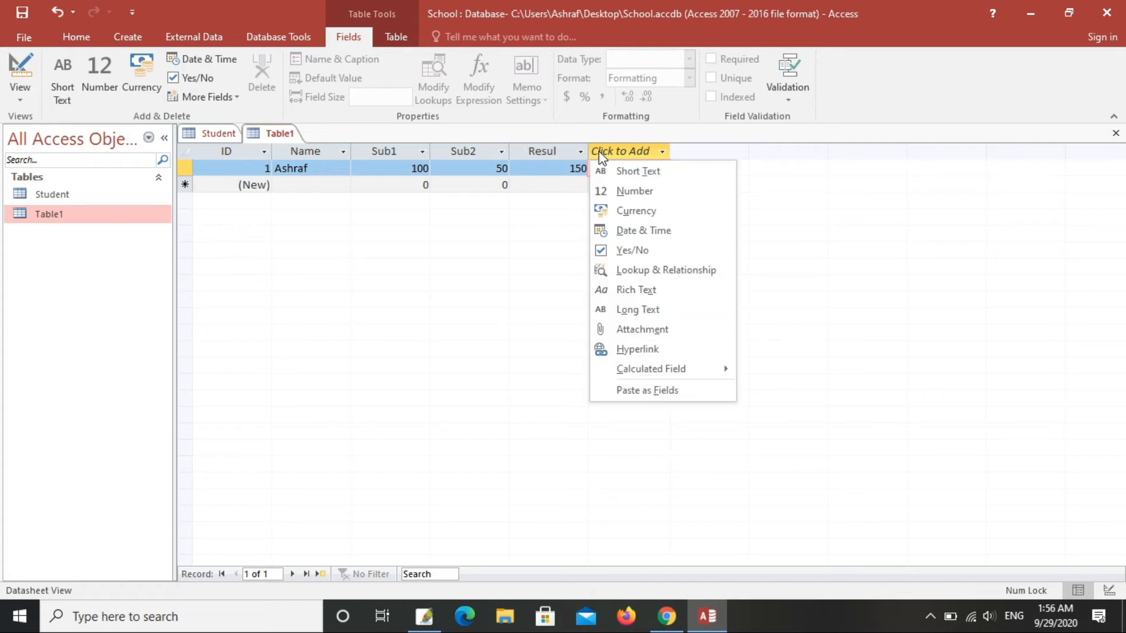
left_click(674, 274)
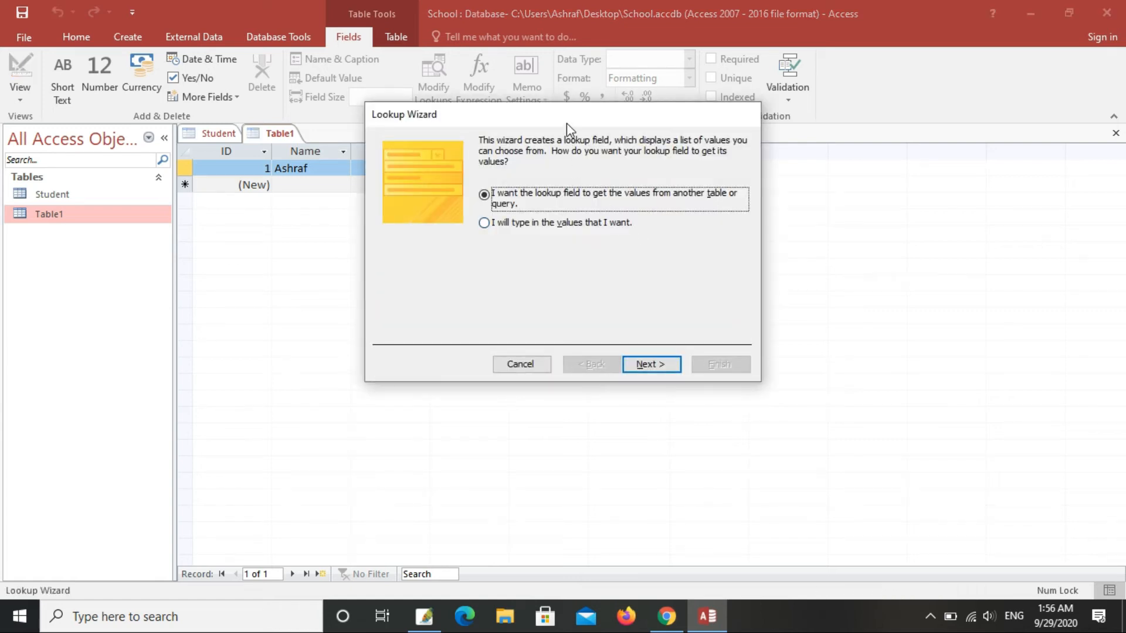
left_click_drag(566, 122, 518, 113)
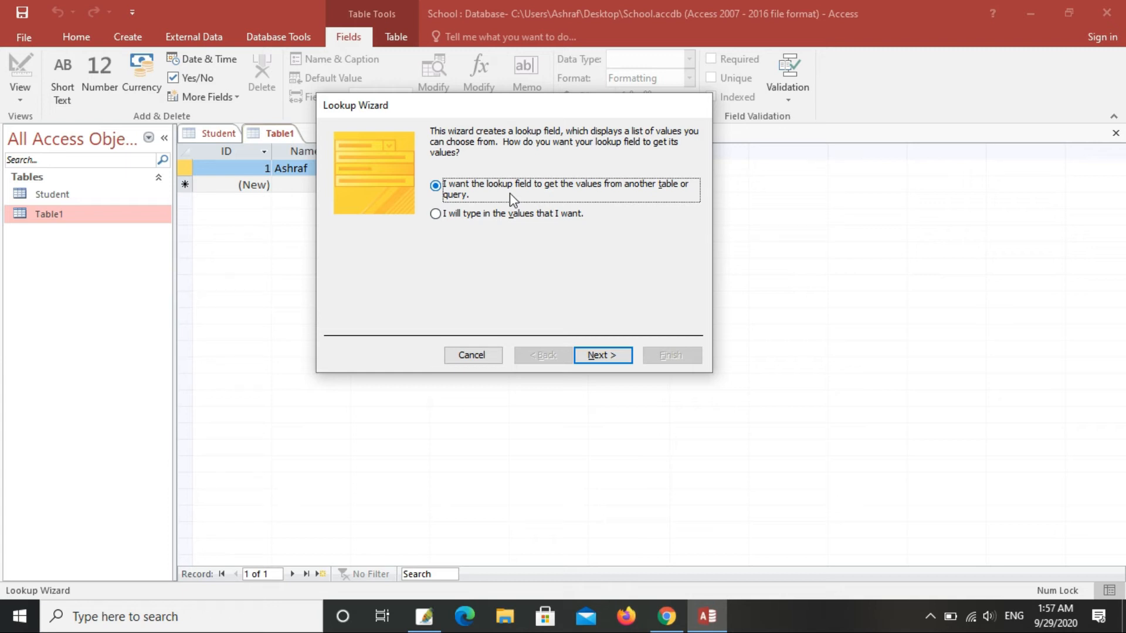
left_click(454, 218)
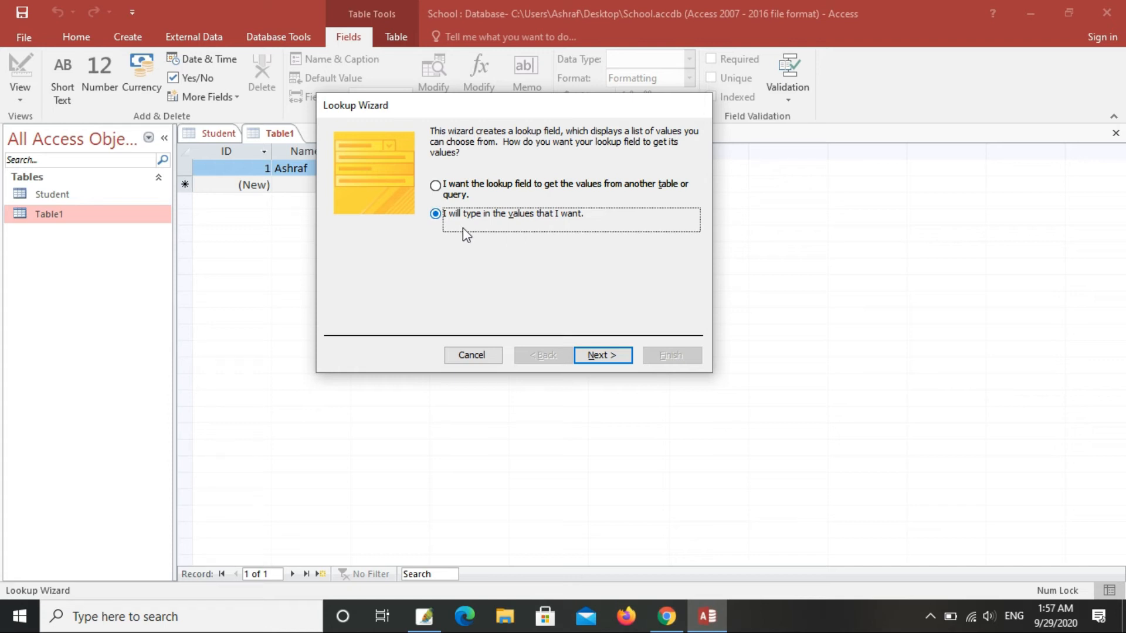
left_click(596, 353)
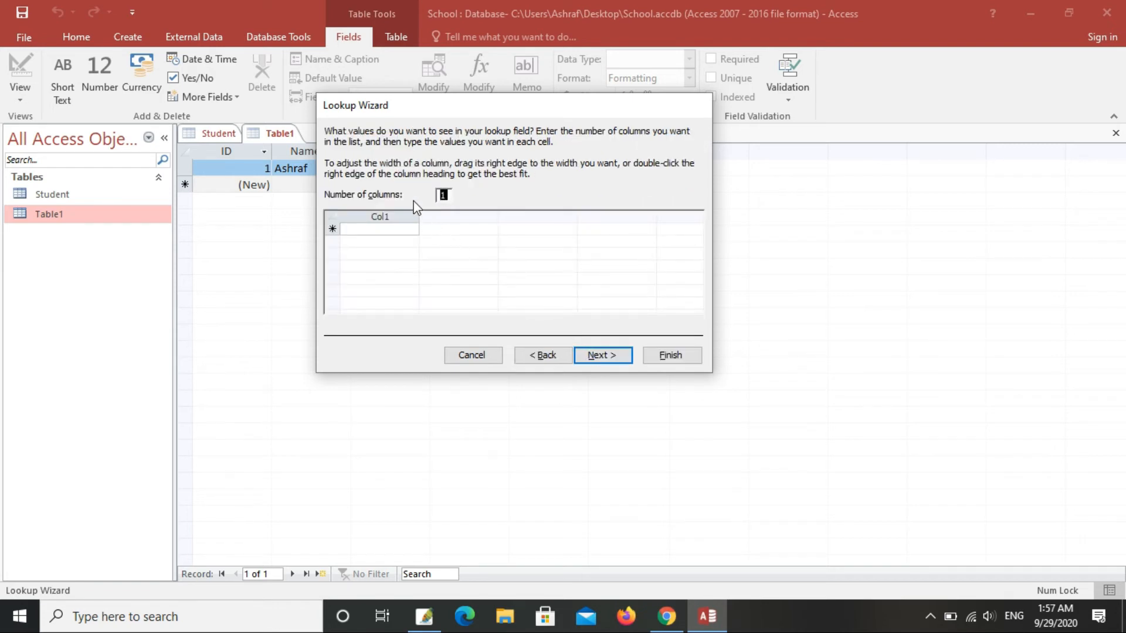
Step: Enter Sukkur, Hyd, Karachi and Khair as the lookup values in the single list column
left_click(445, 196)
left_click(383, 228)
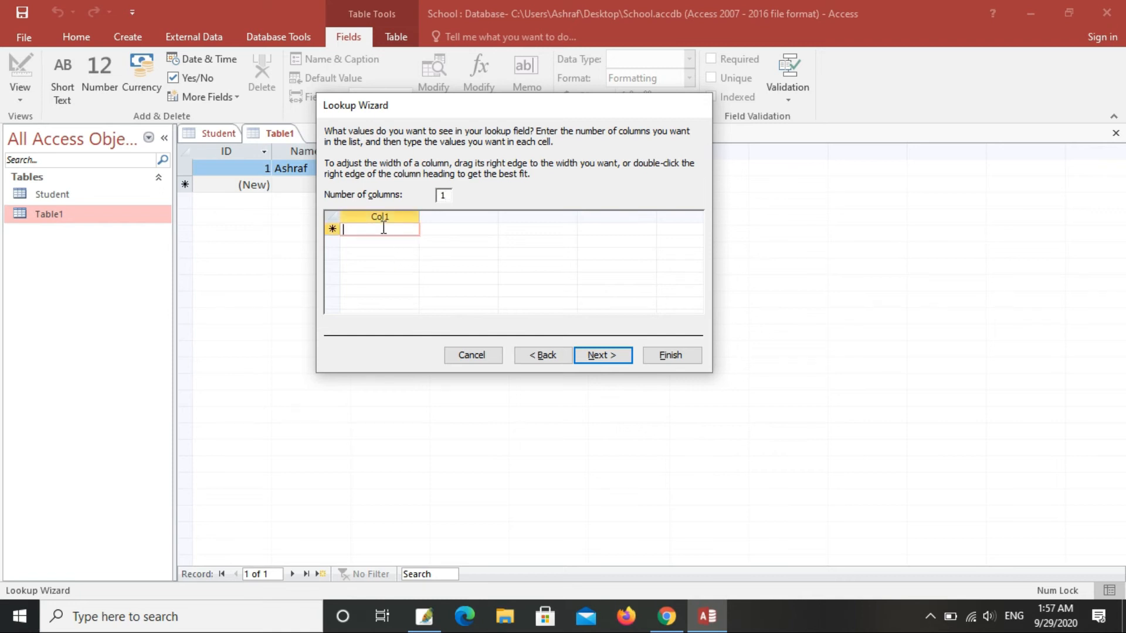
type("S")
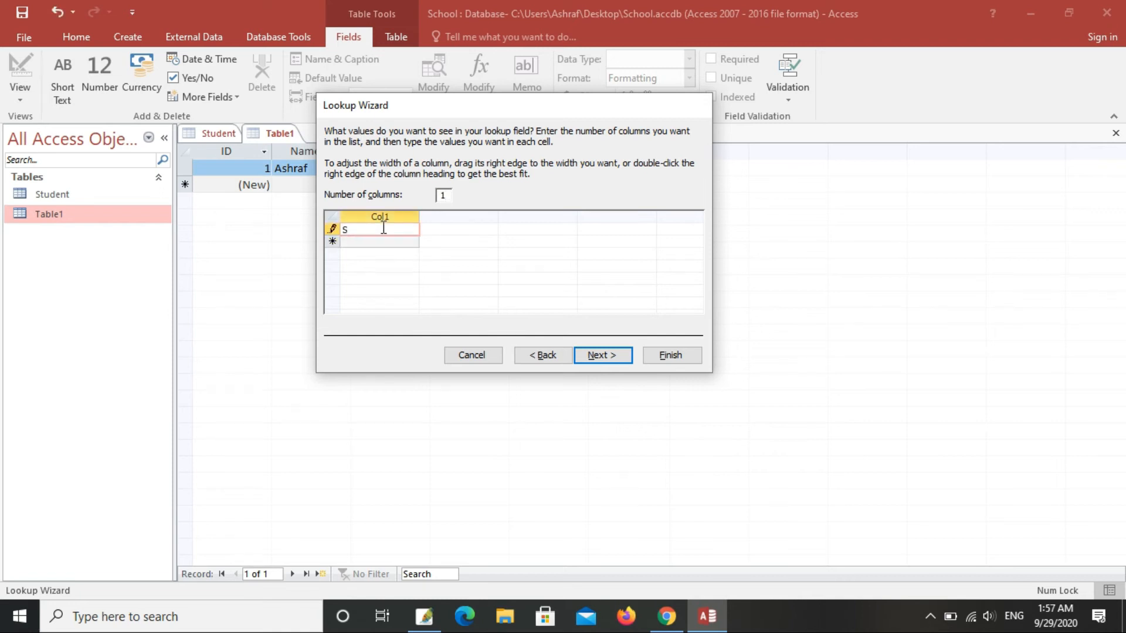
type("ukkur")
left_click(380, 242)
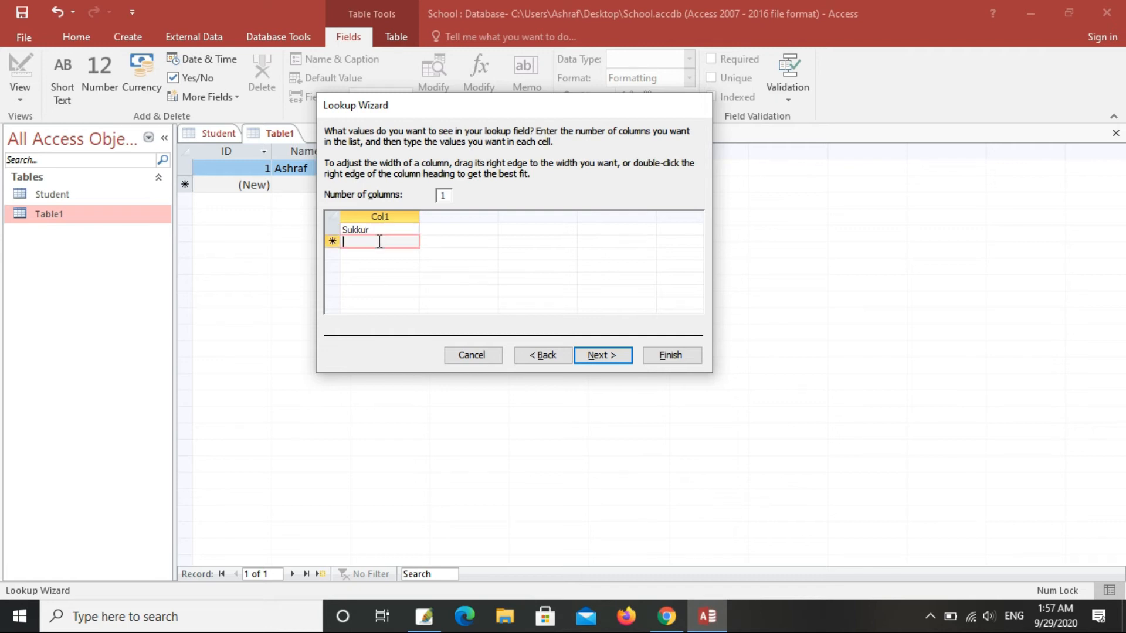
type("Hyd")
left_click(372, 254)
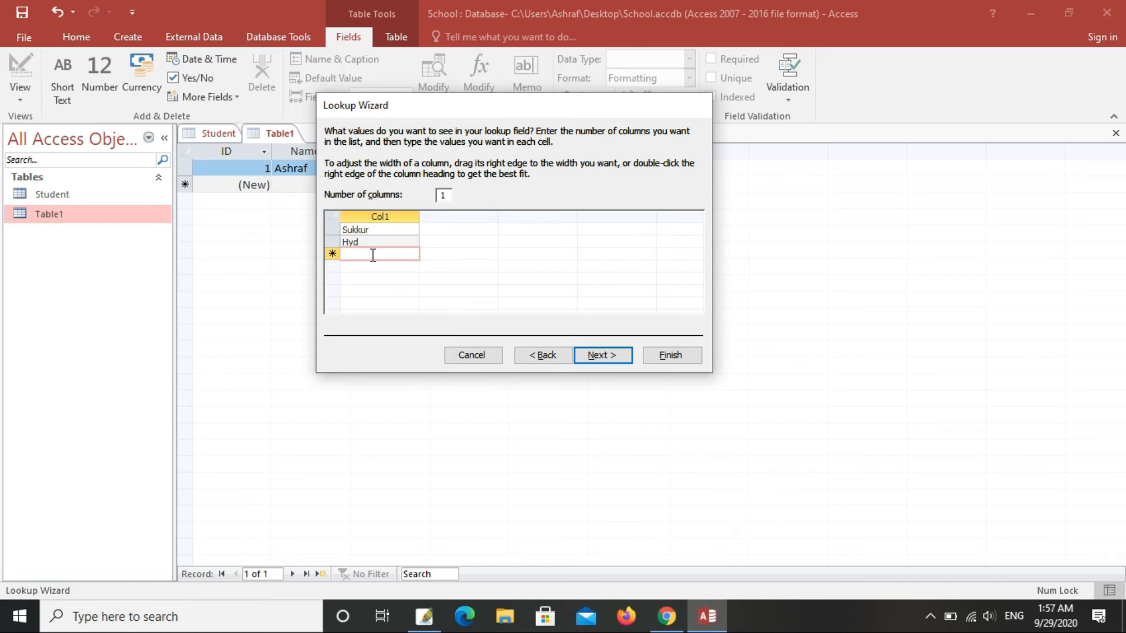
type("Ka")
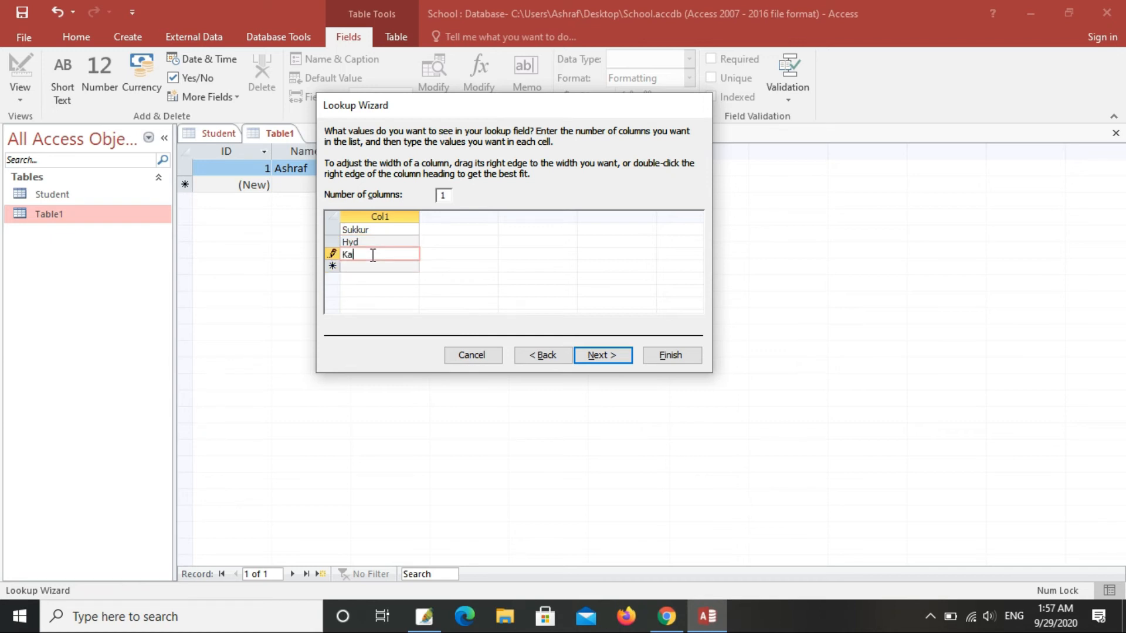
type("rachi")
left_click(362, 267)
type("Khair")
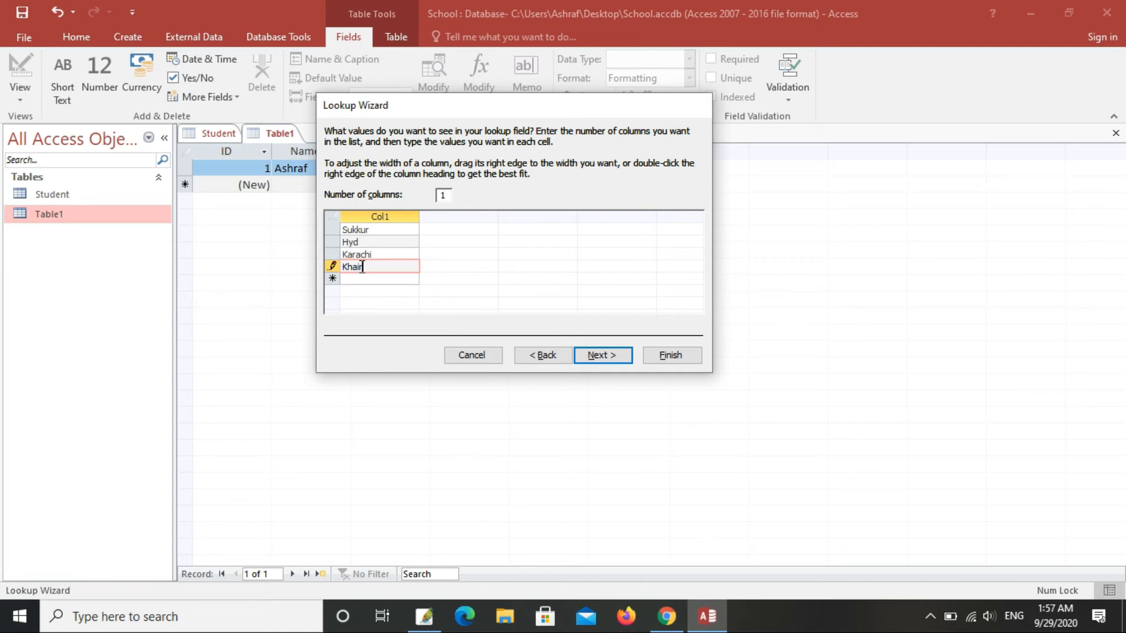
Step: Label the lookup field City and finish the Lookup Wizard
left_click(604, 357)
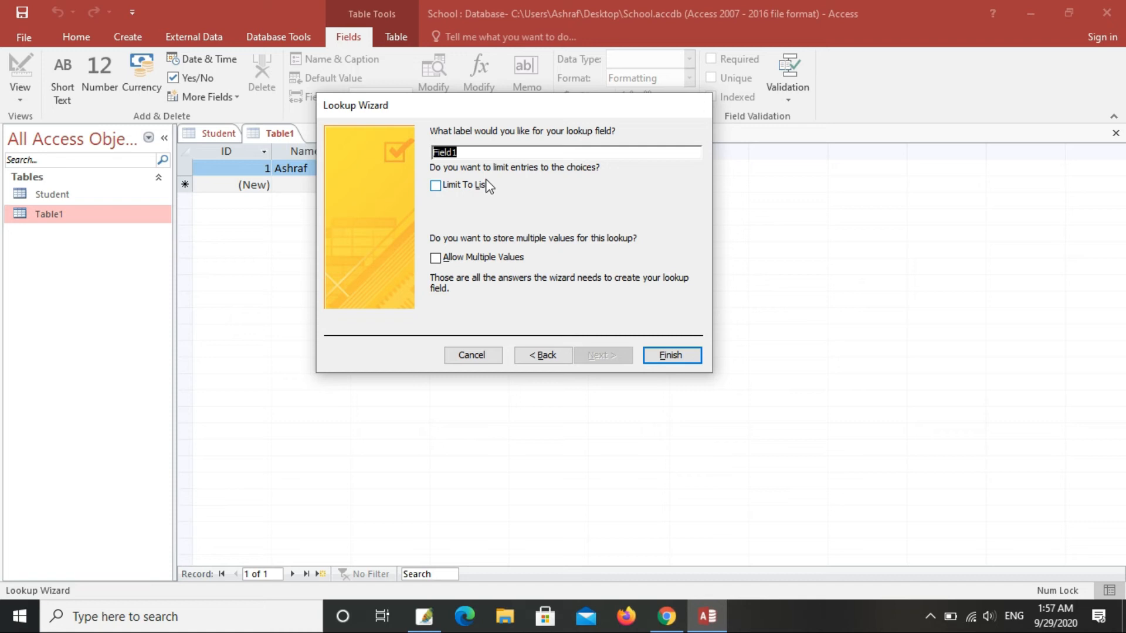
key("BackSpace")
type("City")
left_click(674, 356)
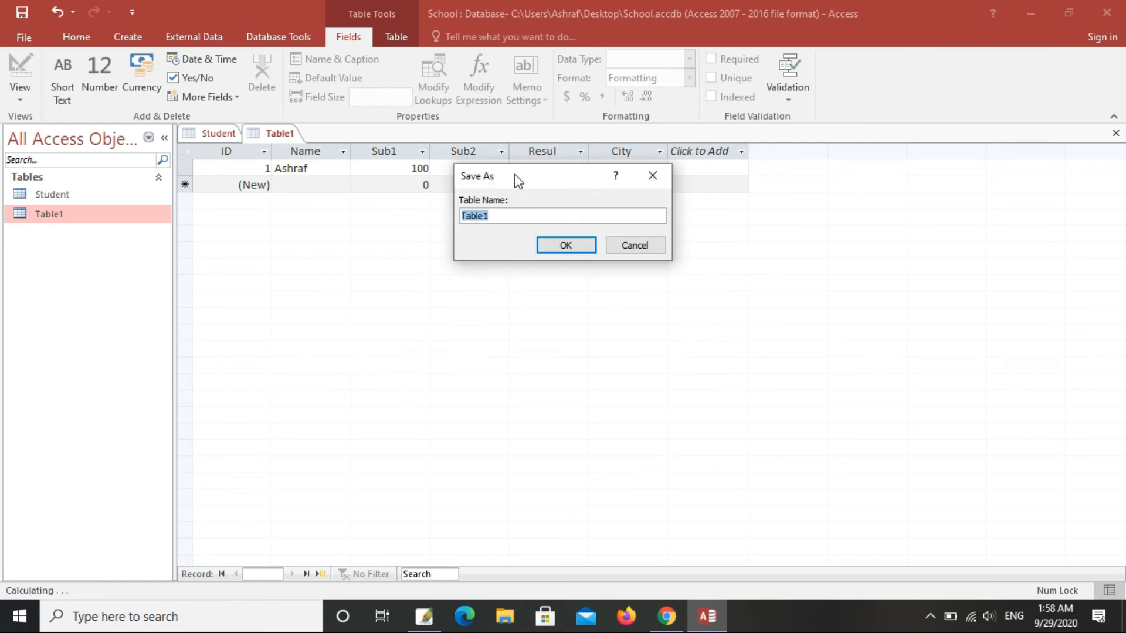
Step: Save the new table under the name Studentmarks
left_click_drag(513, 174, 473, 166)
key("BackSpace")
type("S")
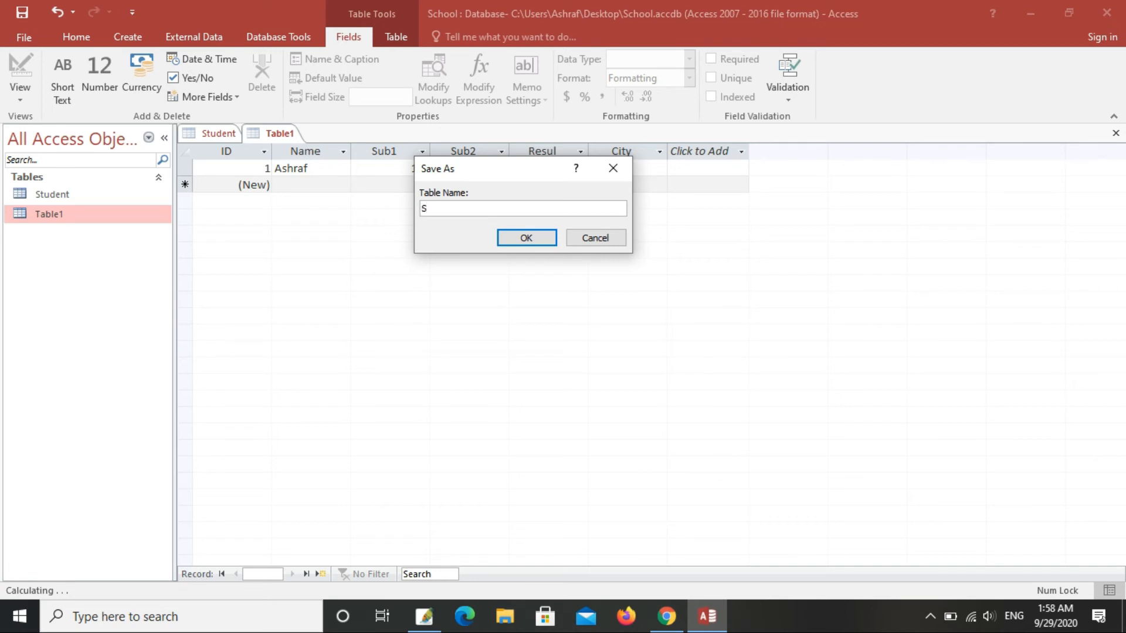
key("BackSpace")
type("Studet\\")
key("BackSpace")
key("BackSpace")
type("nt marks")
left_click(523, 238)
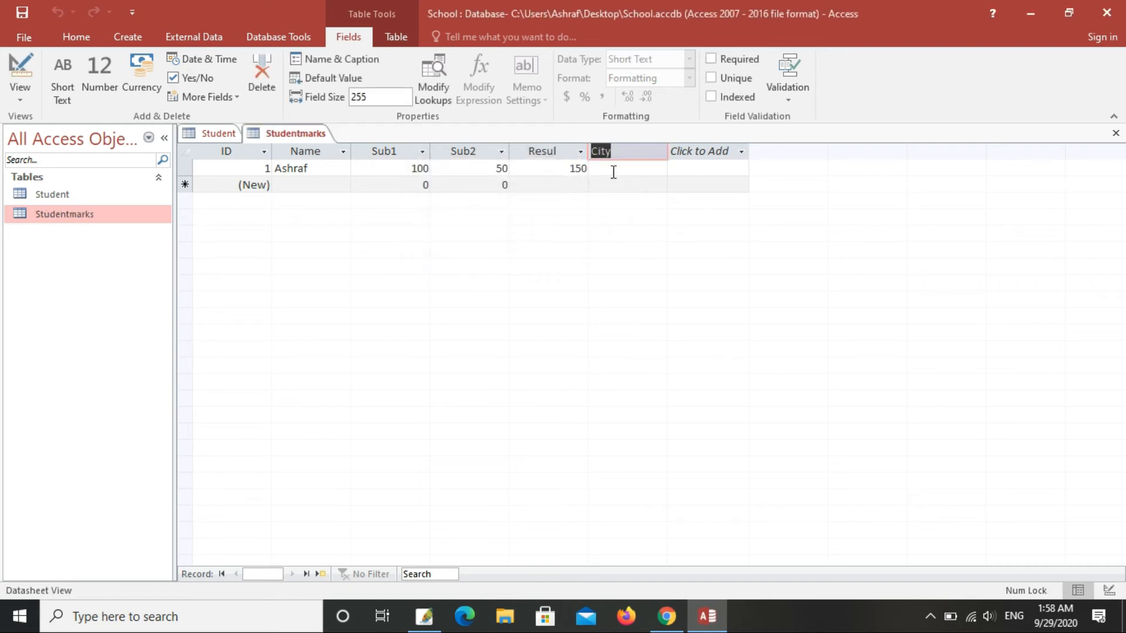
Step: Set the City of the first student record to Karachi from its lookup list
left_click(615, 153)
left_click(616, 168)
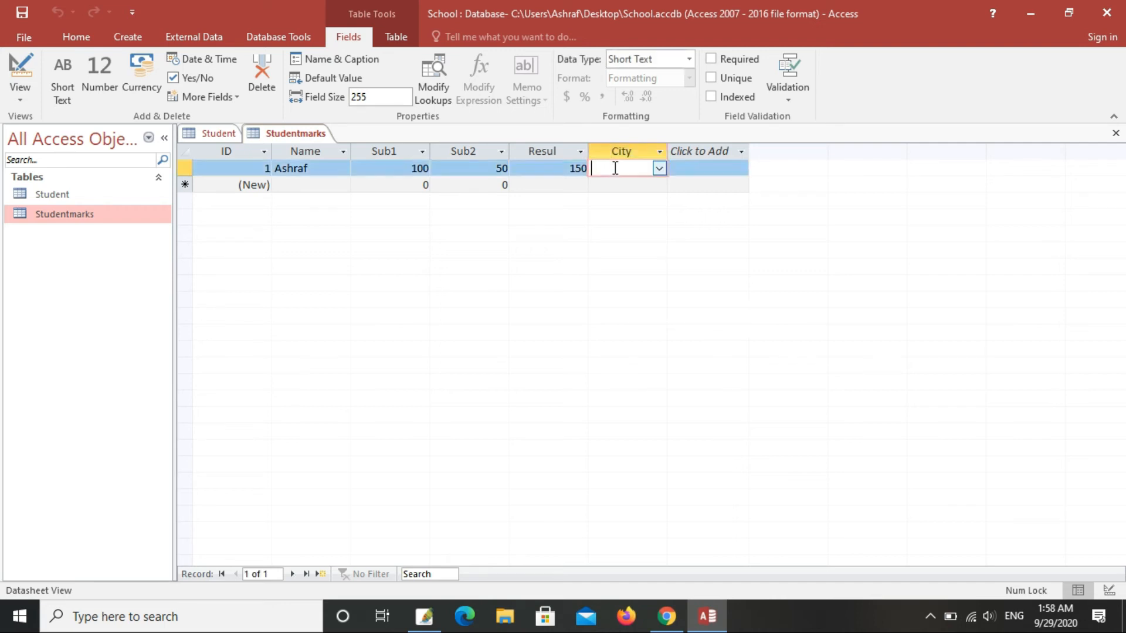
left_click(659, 170)
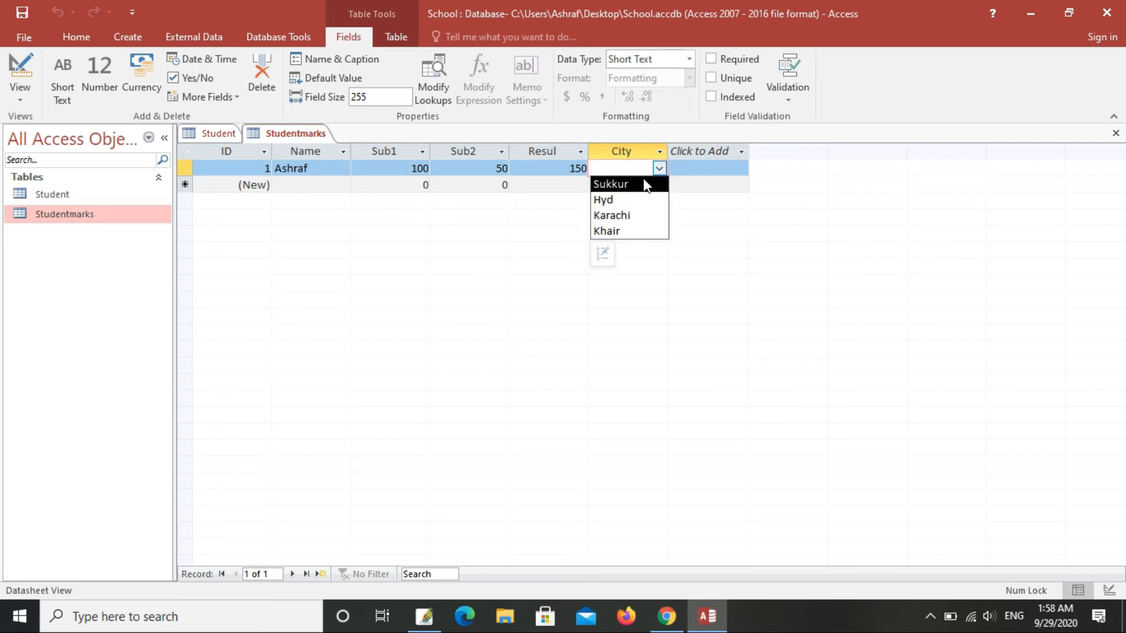
left_click(646, 216)
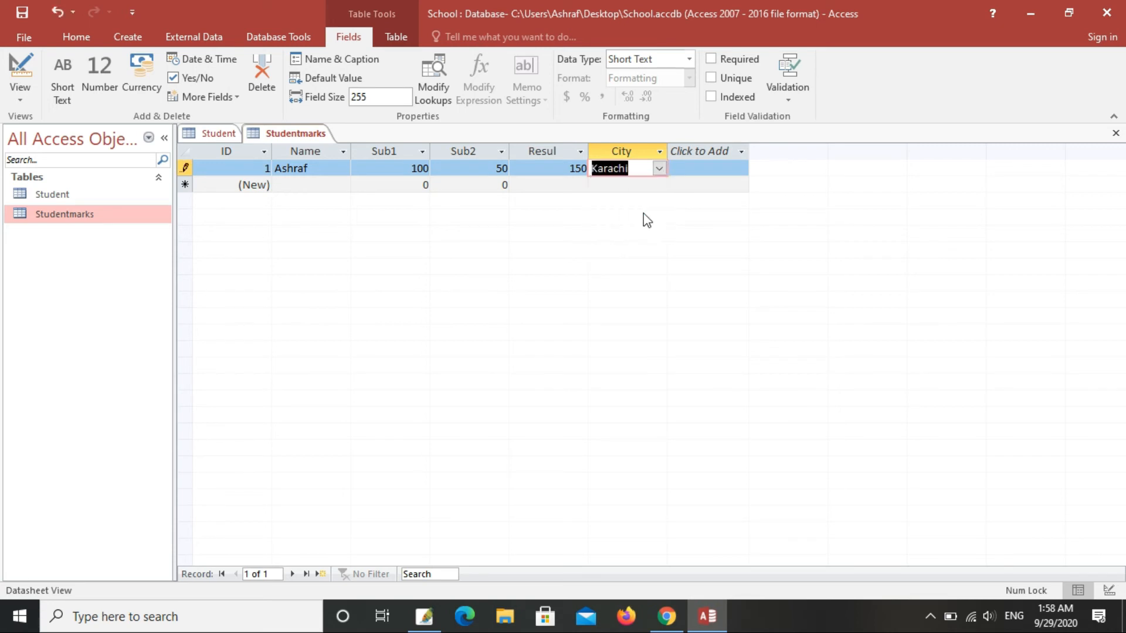
left_click(634, 177)
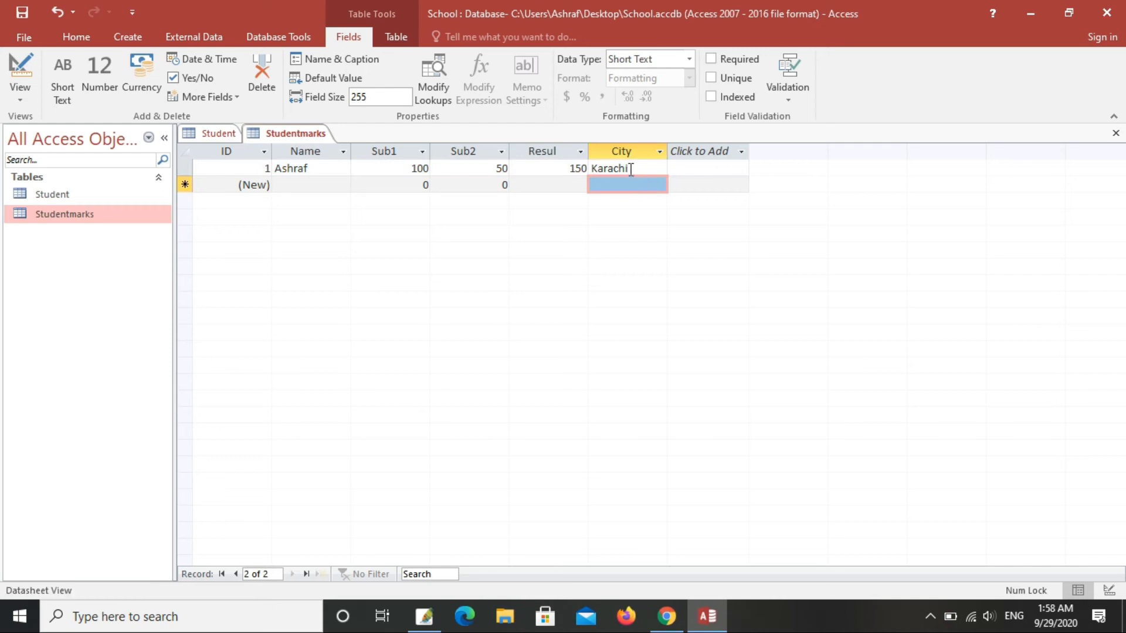
Step: Change the first record's City to Khair from the lookup list
left_click(630, 169)
left_click(659, 169)
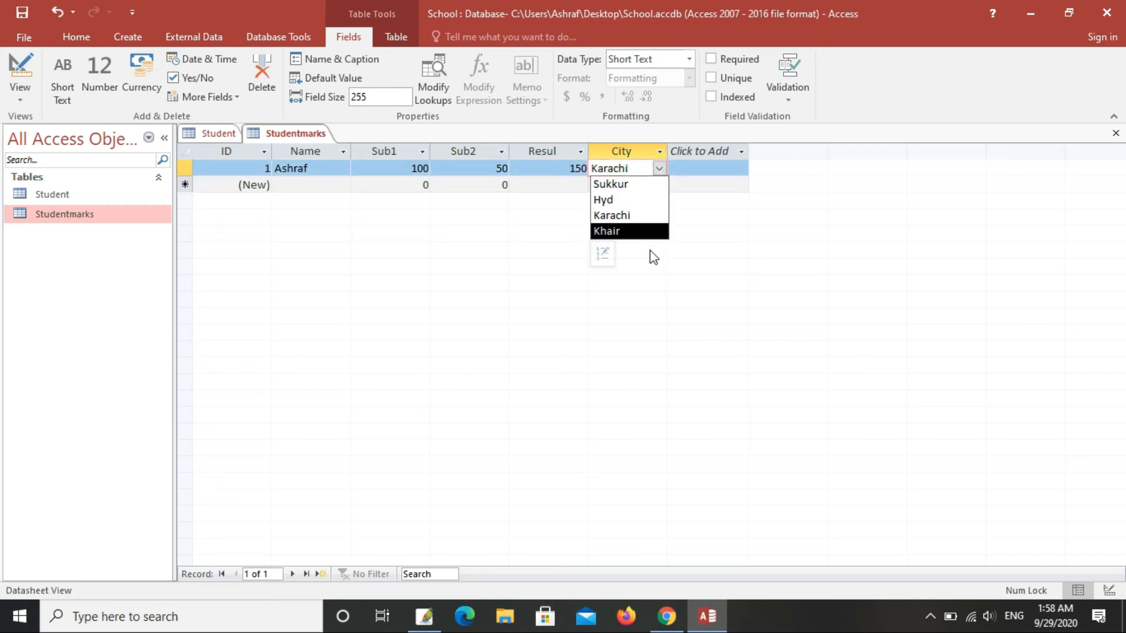
left_click(640, 231)
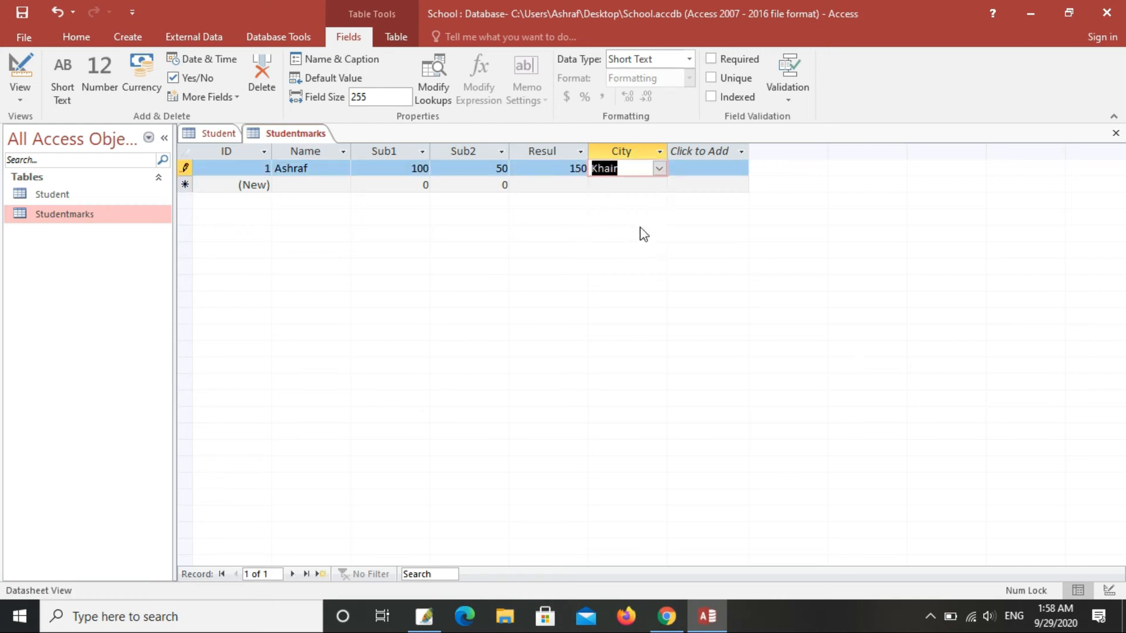
Step: Add Shikarpur as a fifth item to the City field's lookup list
left_click(657, 174)
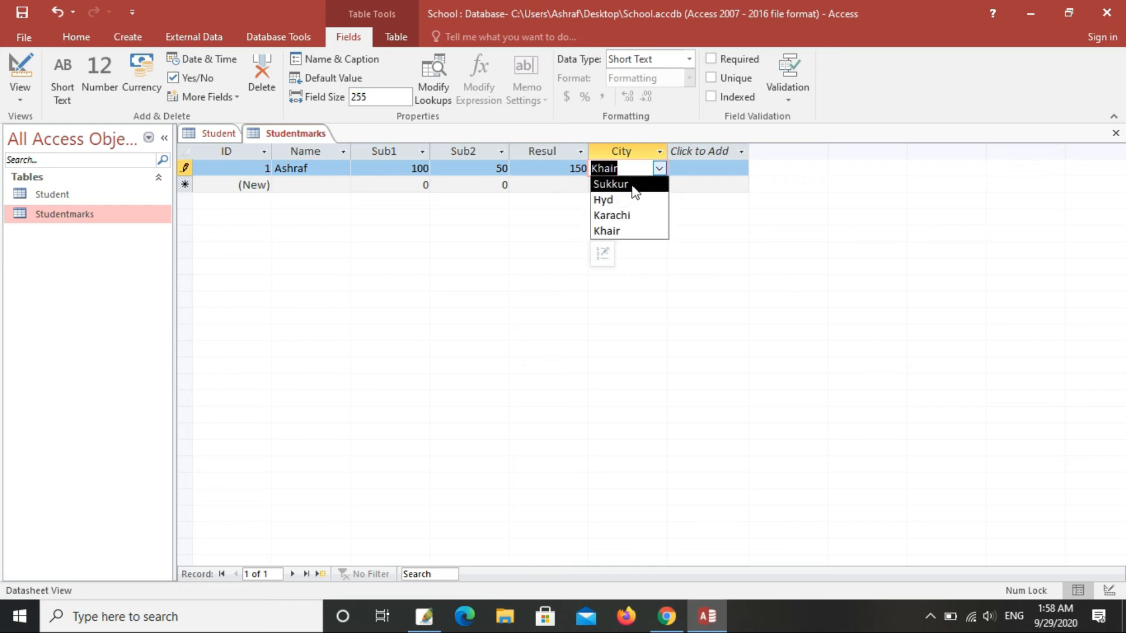
left_click(602, 256)
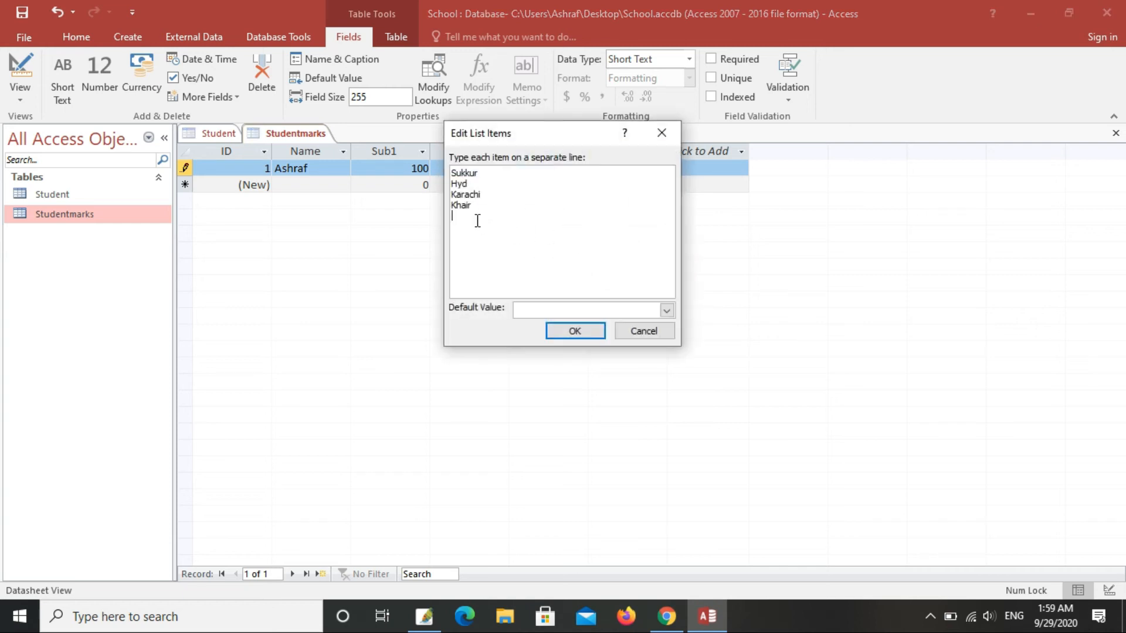
left_click_drag(518, 138, 623, 219)
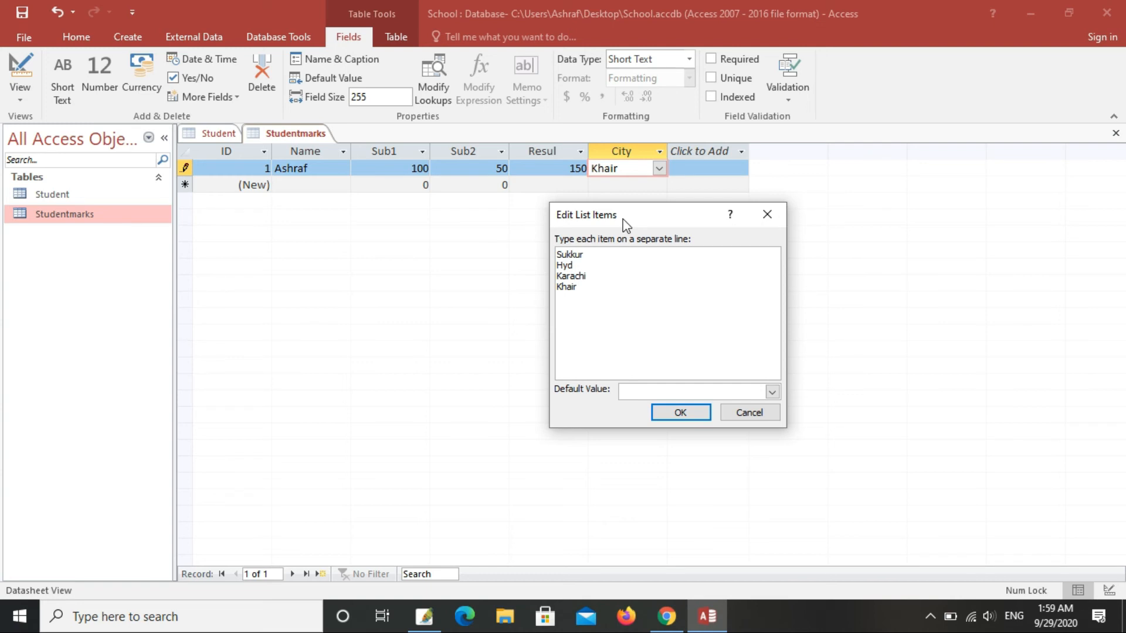
type("Shikarpur")
left_click(680, 413)
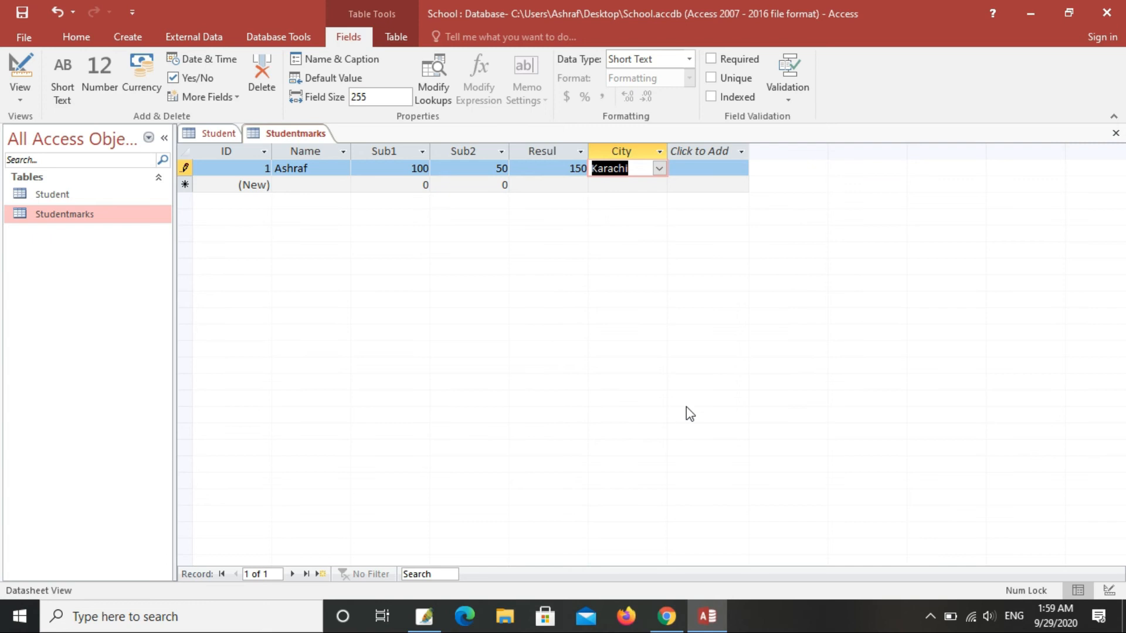
Step: Set the first record's City to Shikarpur and show the City choices for the new record row
left_click(659, 169)
left_click(646, 244)
left_click(659, 169)
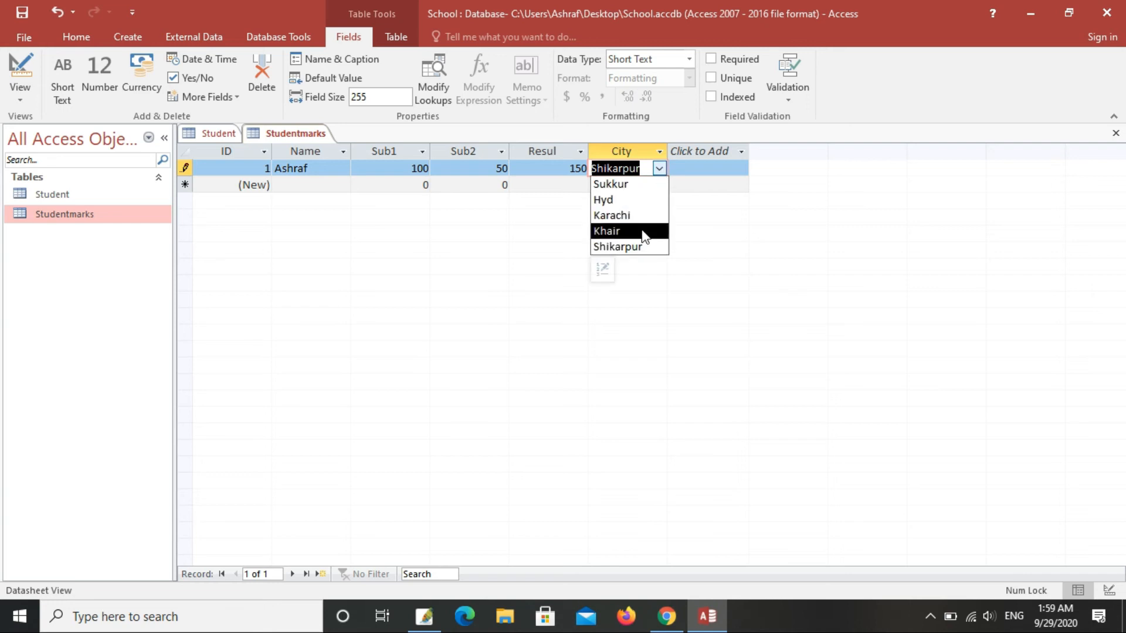
left_click(648, 249)
left_click(656, 185)
left_click(660, 185)
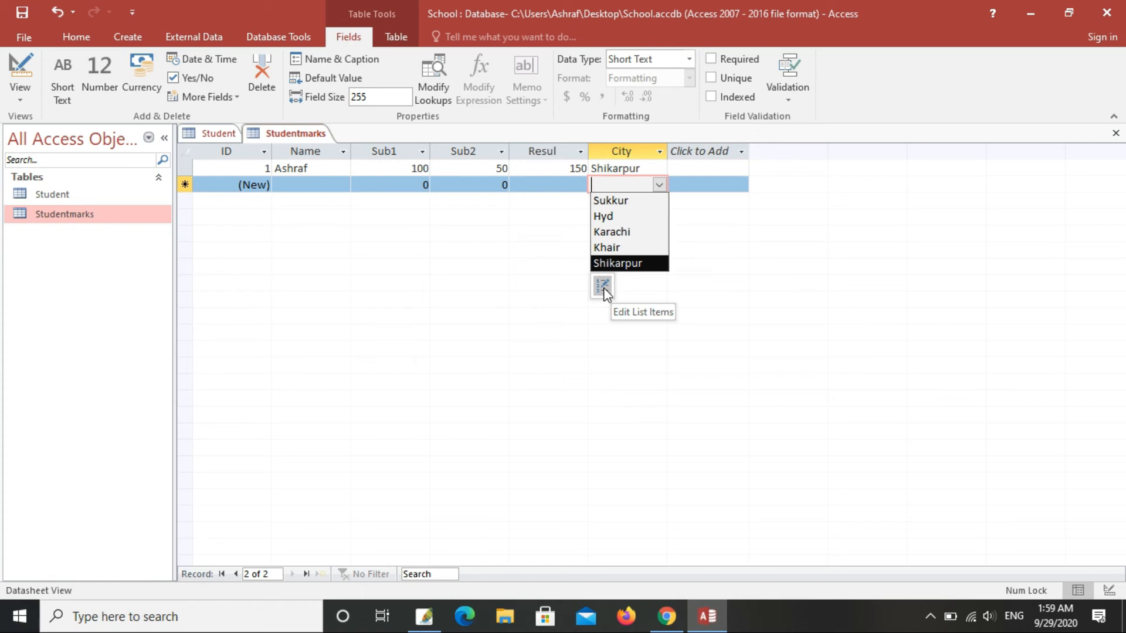
left_click(622, 152)
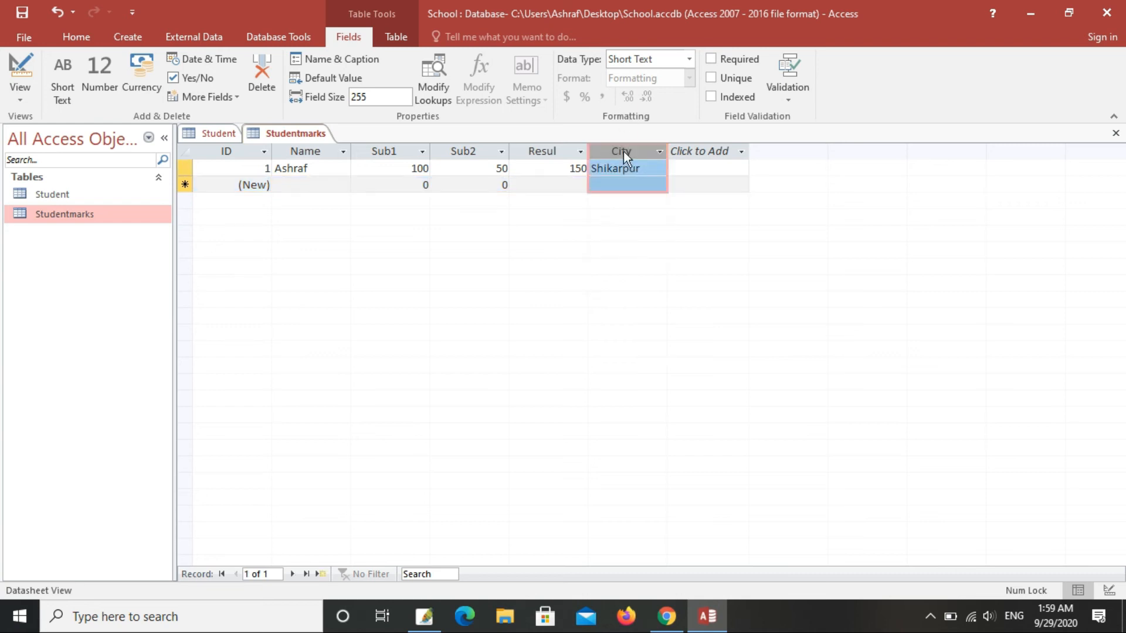
right_click(623, 152)
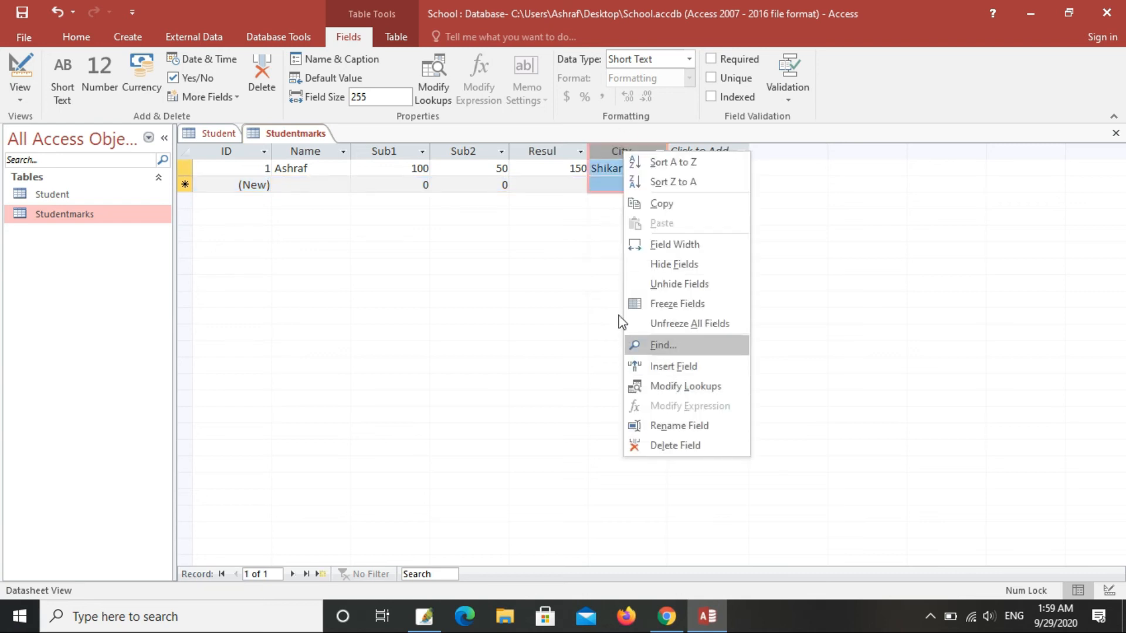
left_click(678, 394)
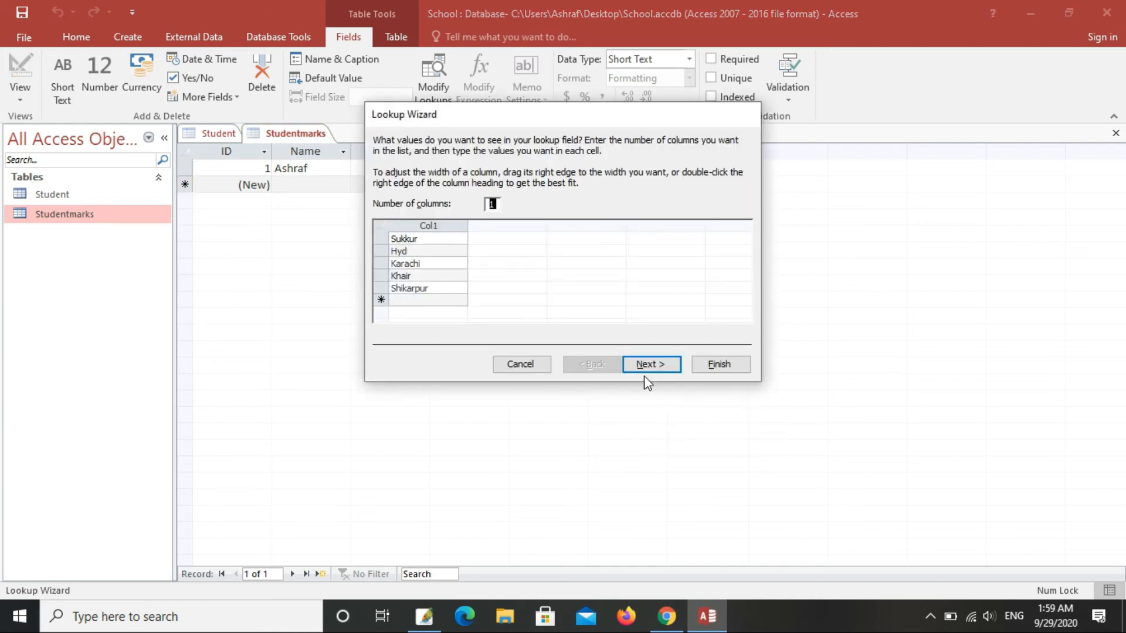
left_click(519, 368)
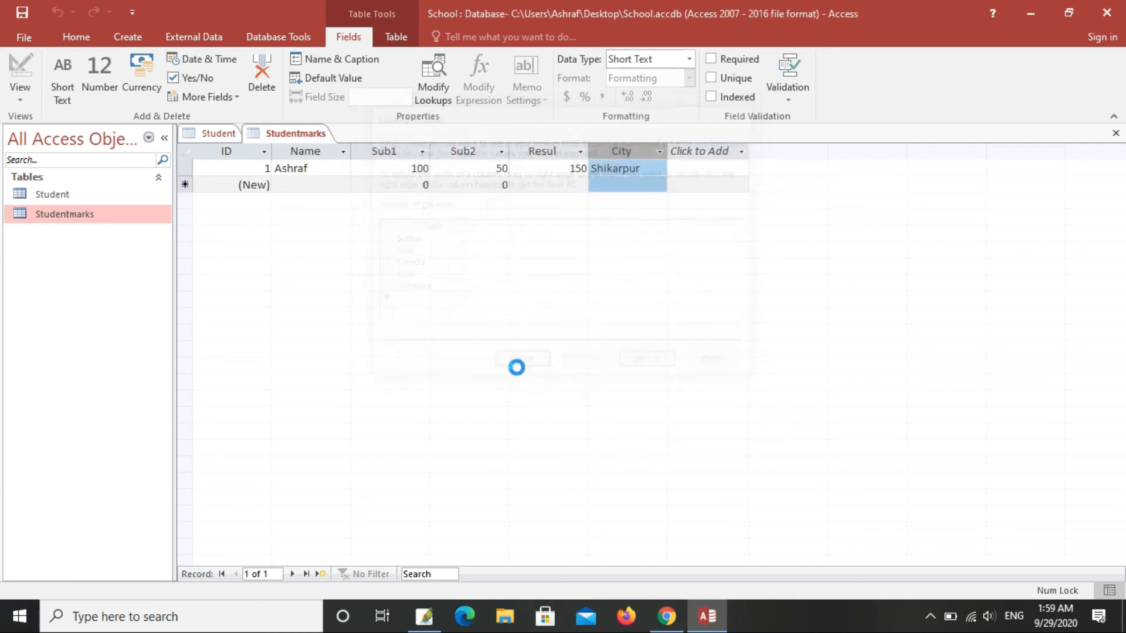
left_click(638, 170)
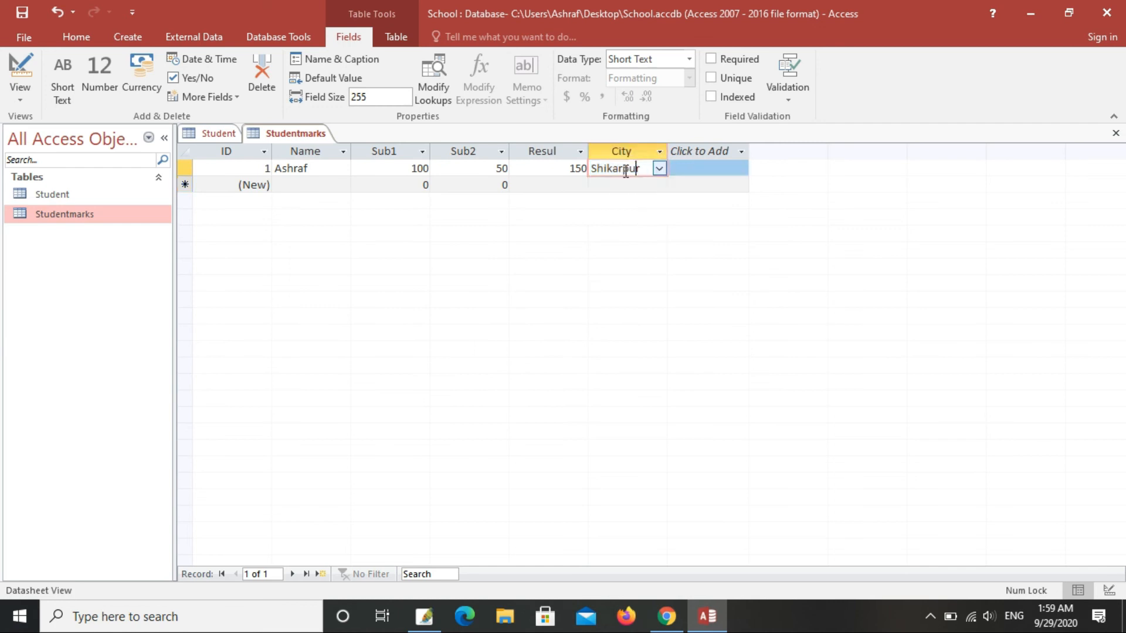
Step: Open Studentmarks in Design View and start the Lookup Wizard for the City field, choosing to enter the lookup values manually
right_click(118, 208)
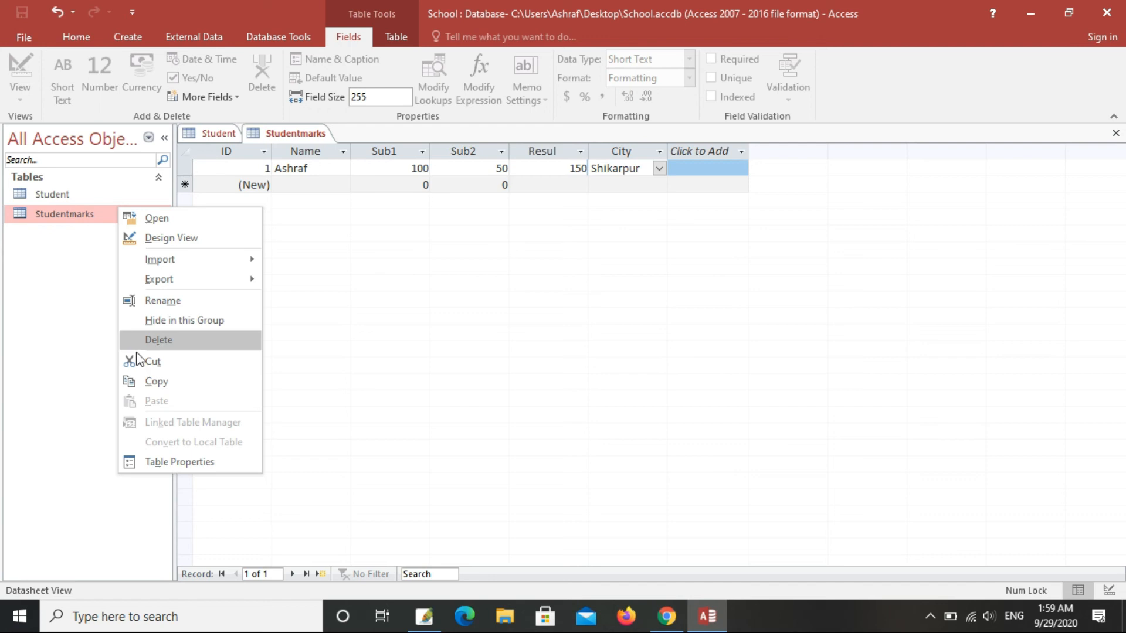
left_click(169, 238)
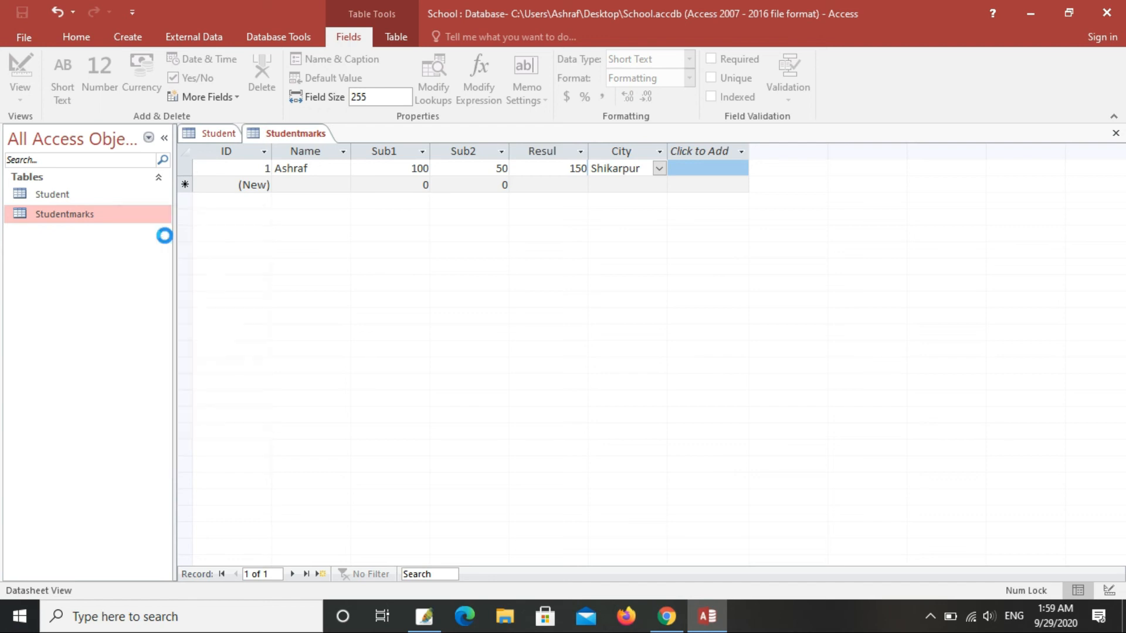
left_click(421, 247)
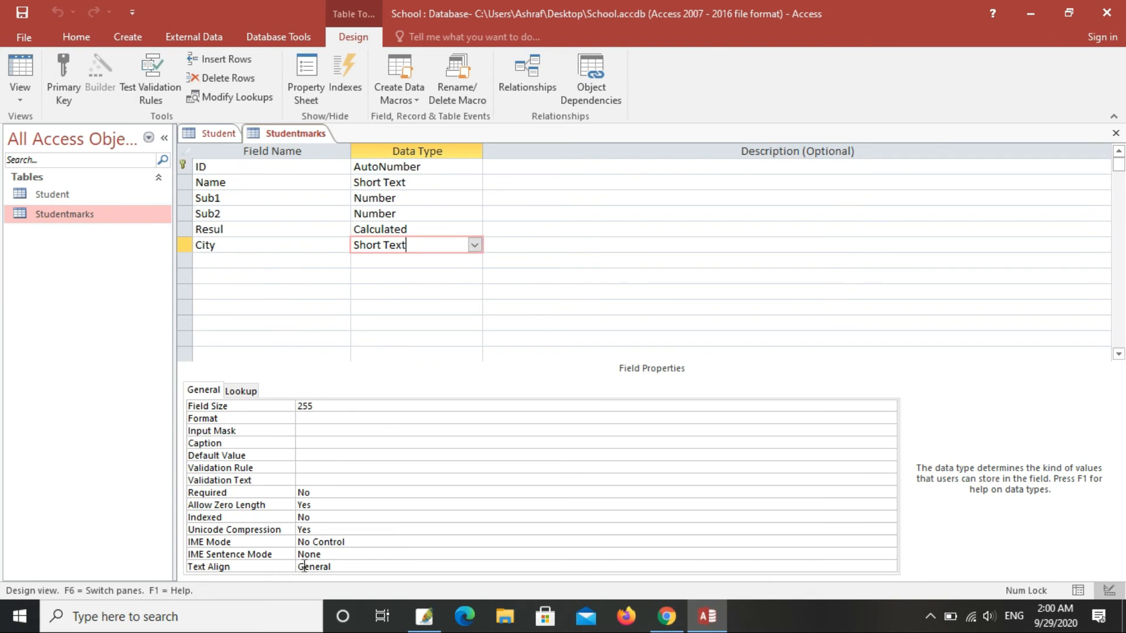
left_click(473, 246)
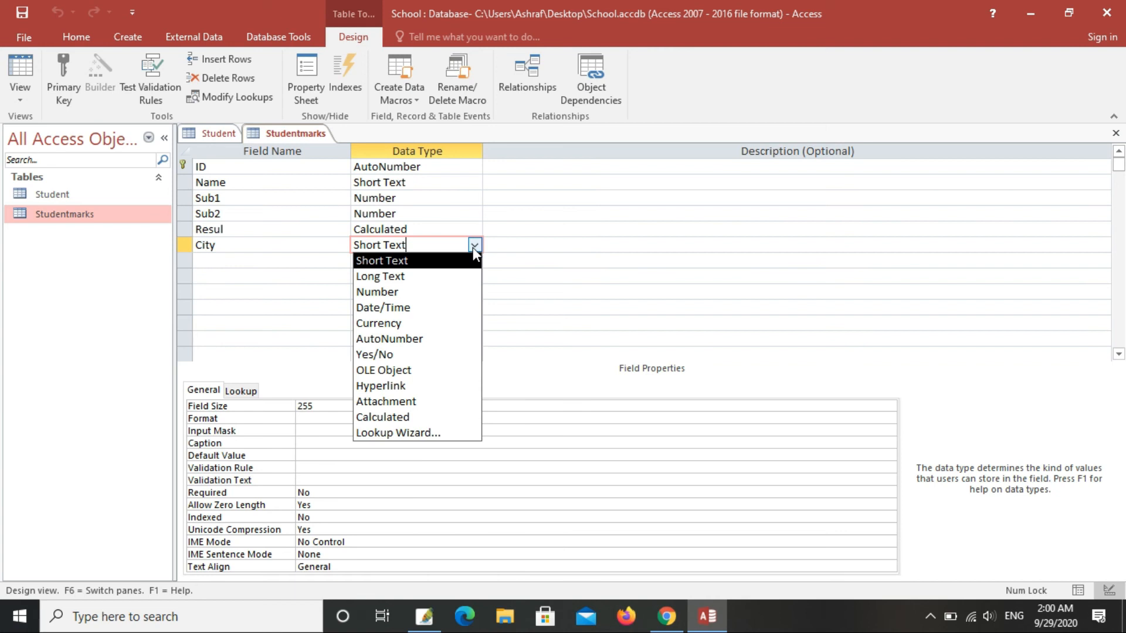
left_click(449, 434)
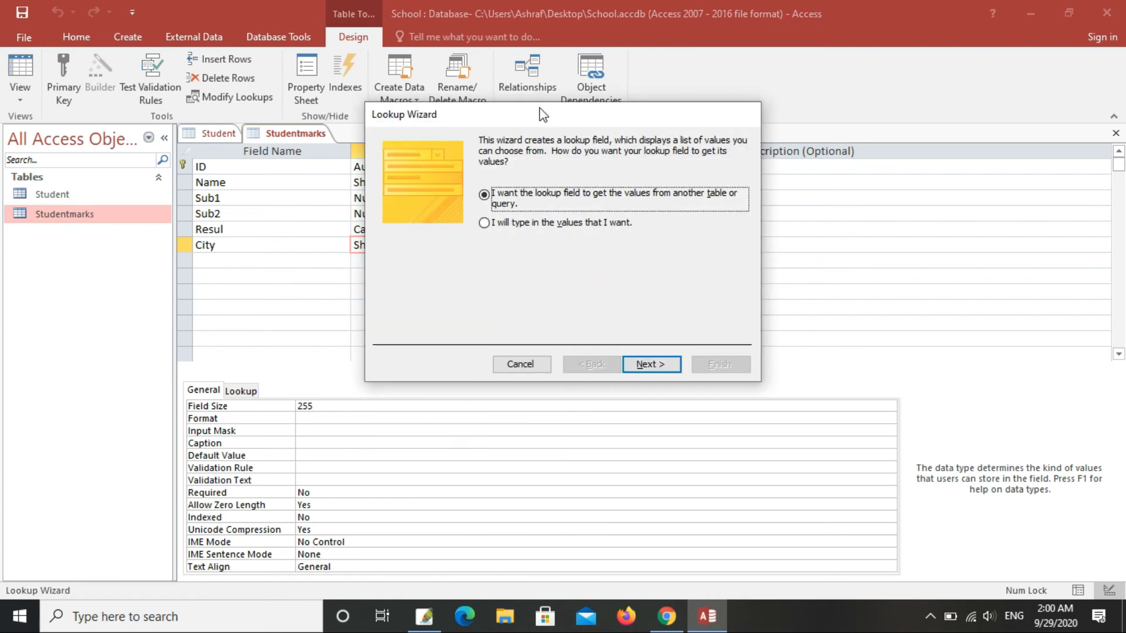
left_click_drag(537, 113, 493, 104)
left_click(466, 215)
left_click(594, 354)
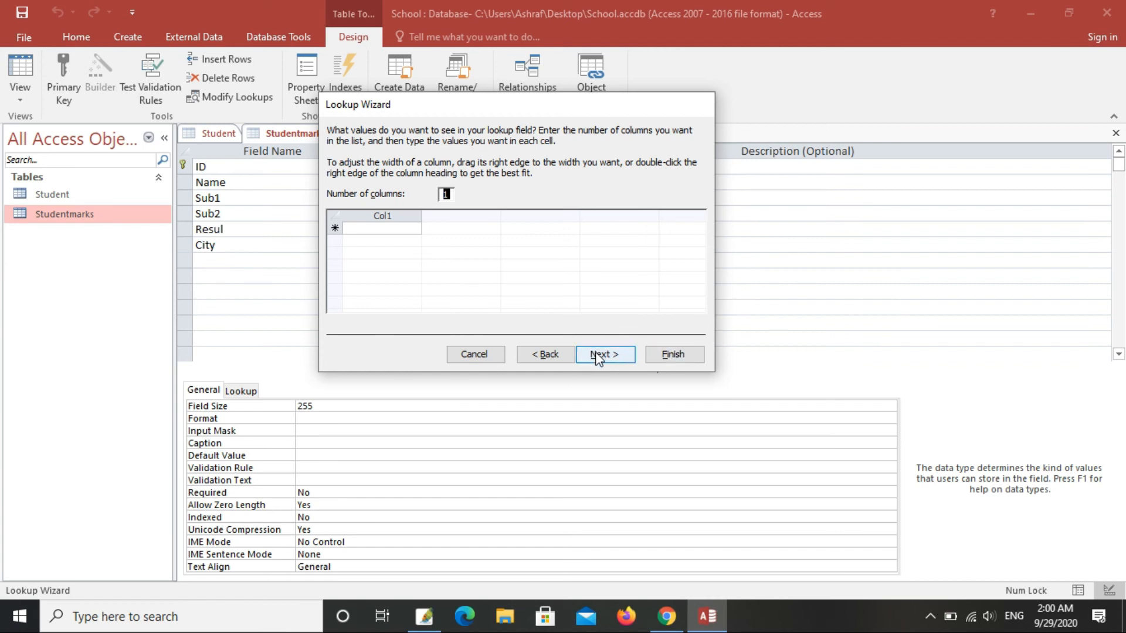
left_click_drag(505, 114, 706, 120)
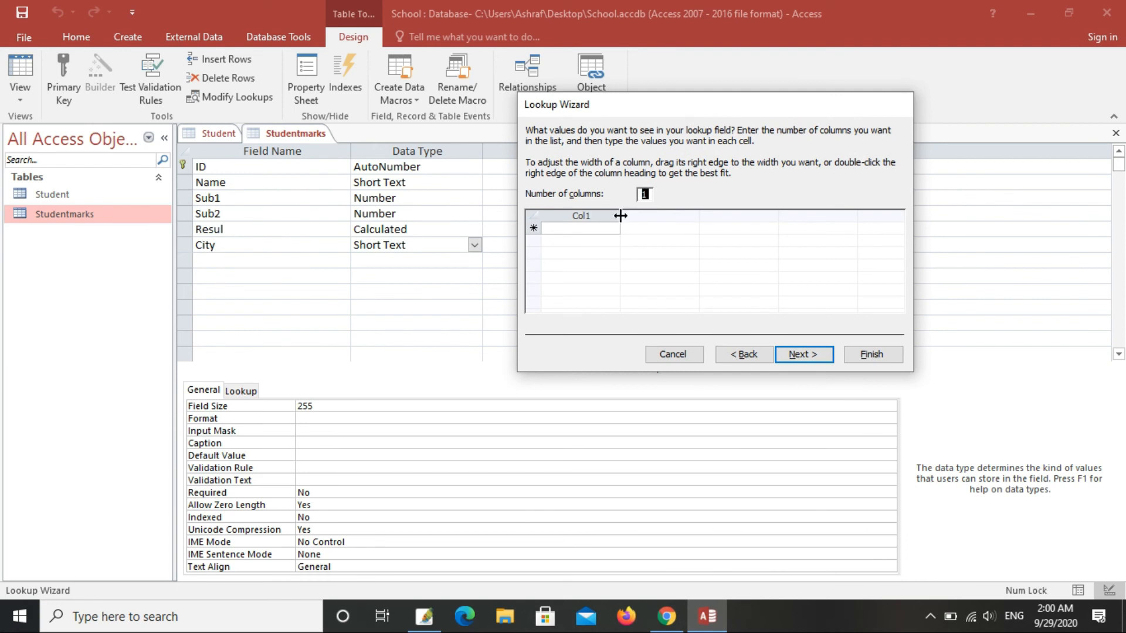
Step: Enter sukkur and Shikarpur as the two values in the single column of the City lookup list
left_click(603, 227)
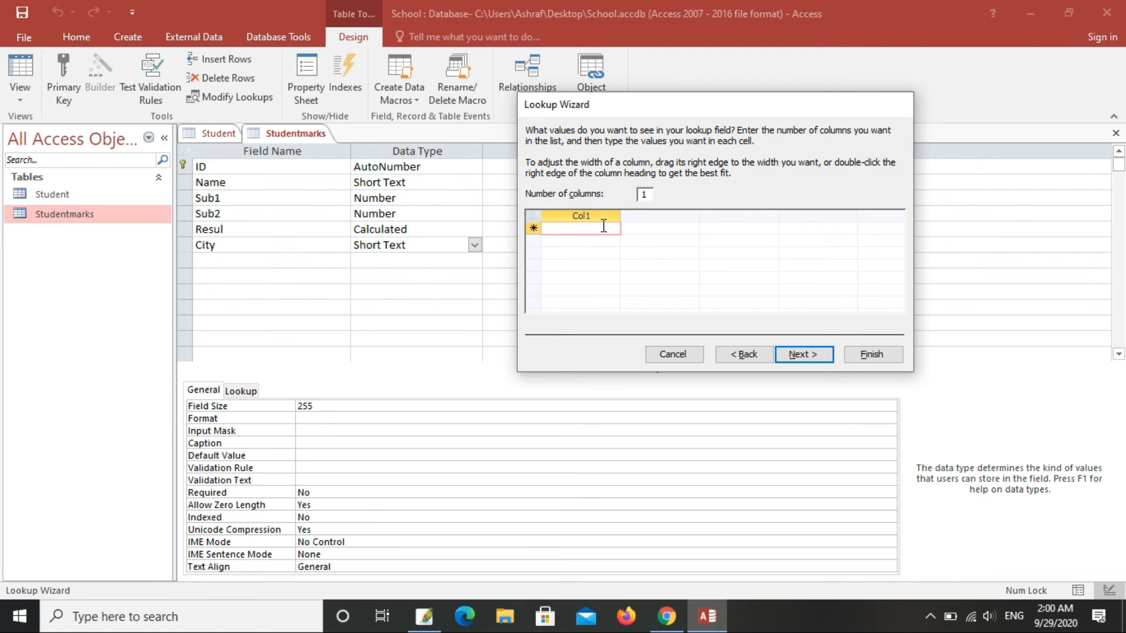
type("sukkue")
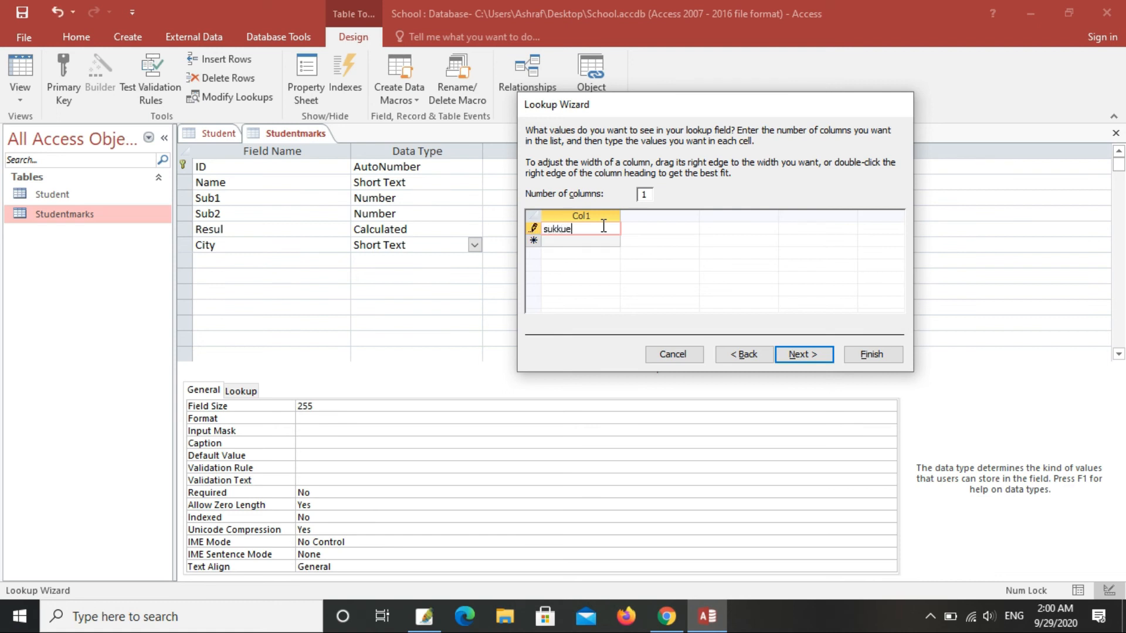
key("BackSpace")
type("r")
left_click(574, 237)
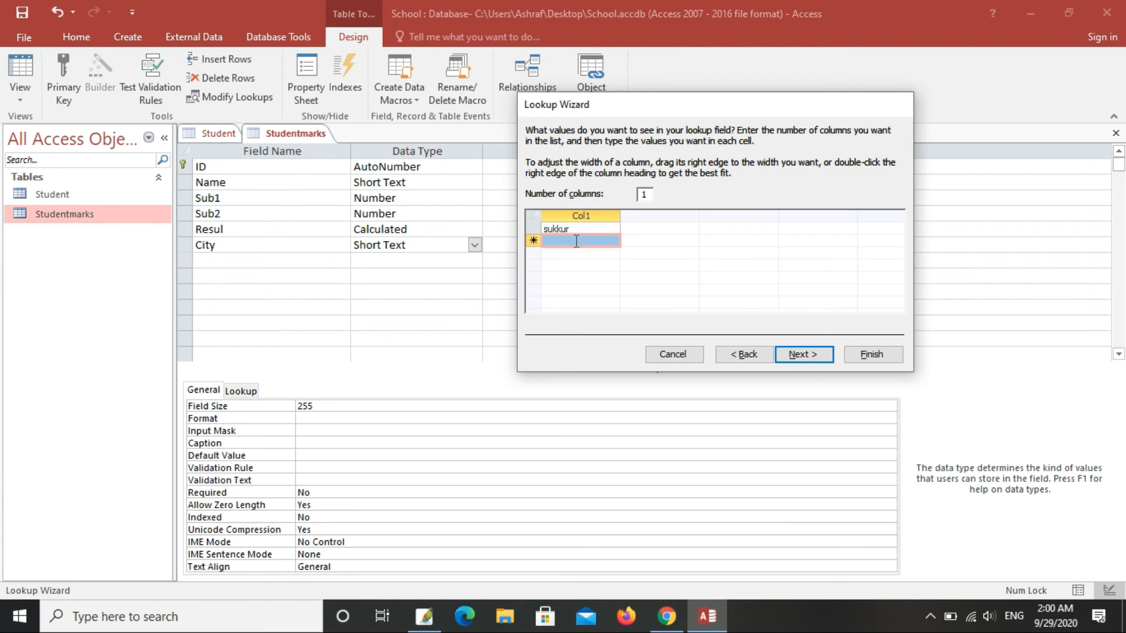
left_click(576, 241)
type("Shikarpur")
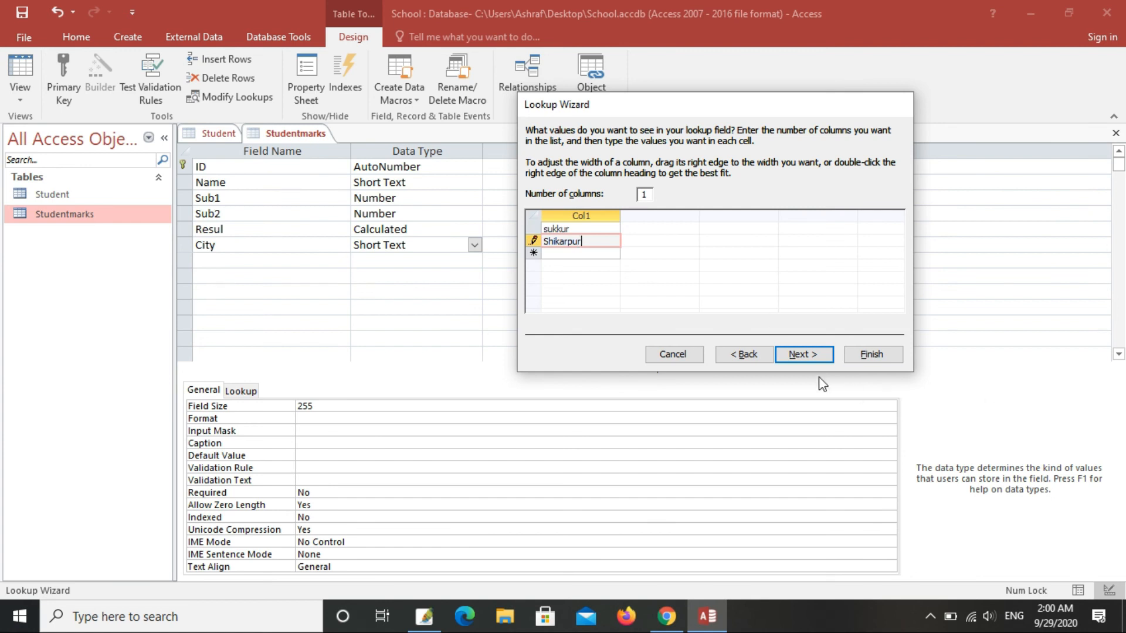
Step: Keep the label City, allow multiple values for the lookup, and finish the wizard, confirming the change
left_click(821, 352)
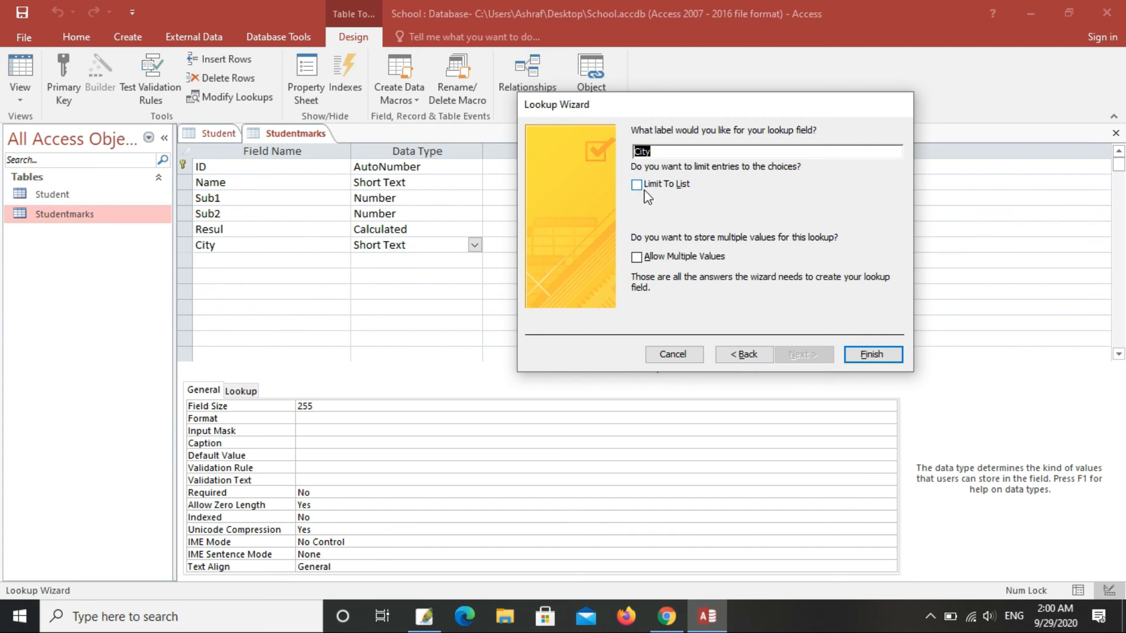
left_click(637, 258)
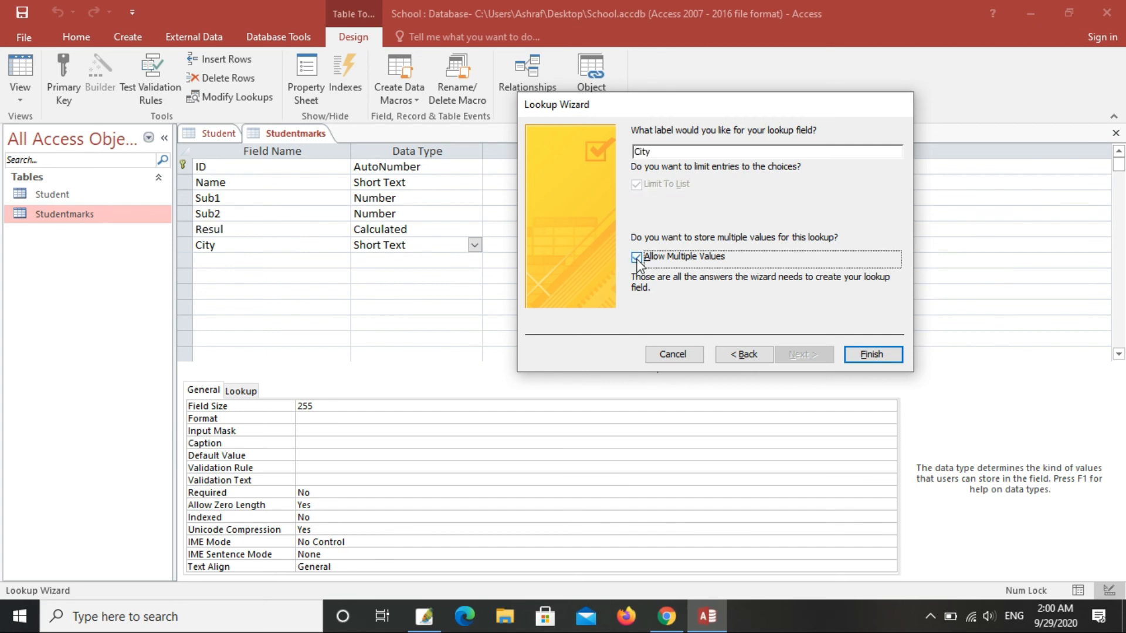
left_click(637, 259)
left_click(636, 258)
left_click(873, 355)
left_click(551, 366)
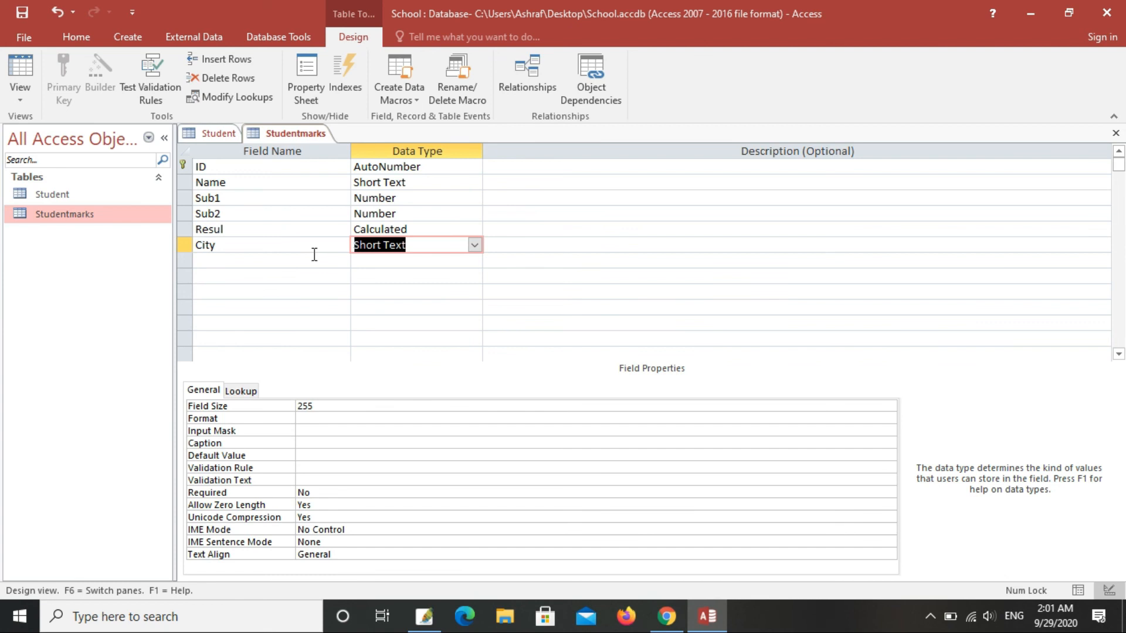
Step: Save the Studentmarks table design and open the table in Datasheet View
right_click(44, 218)
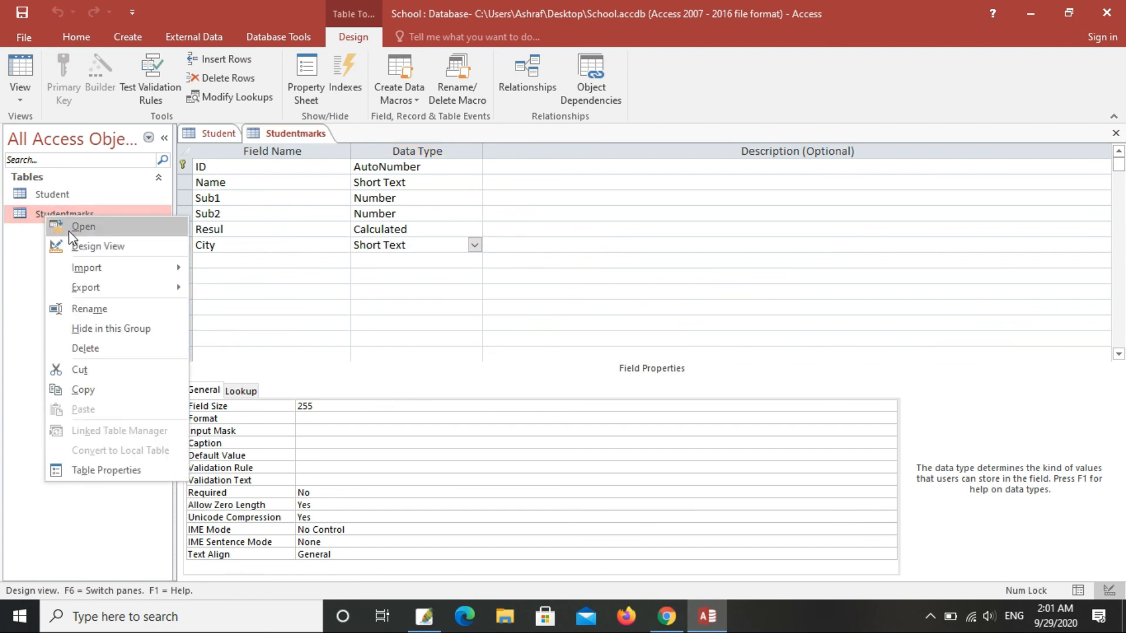
left_click(69, 231)
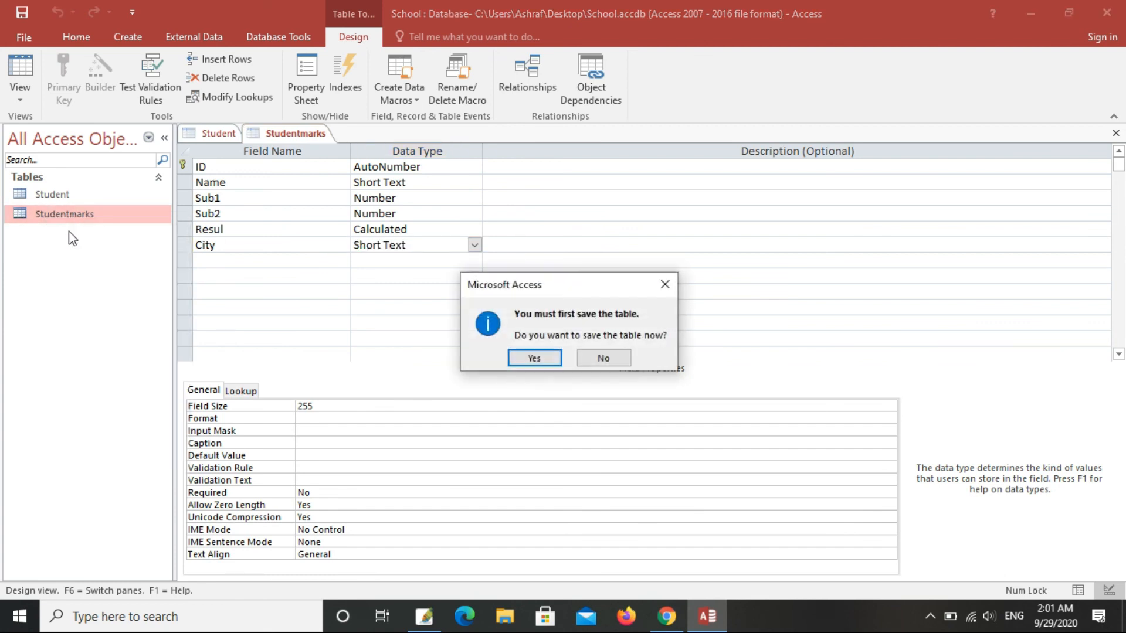
left_click(543, 360)
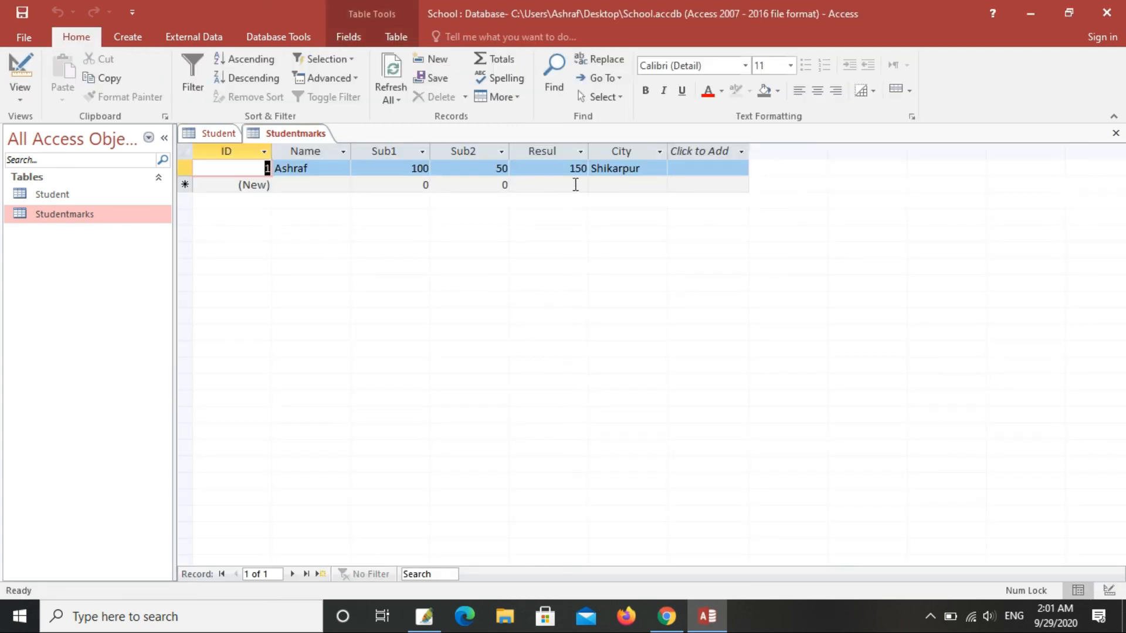
Step: Set the City of the new record row to both sukkur and Shikarpur from the multiple-value list
left_click(642, 184)
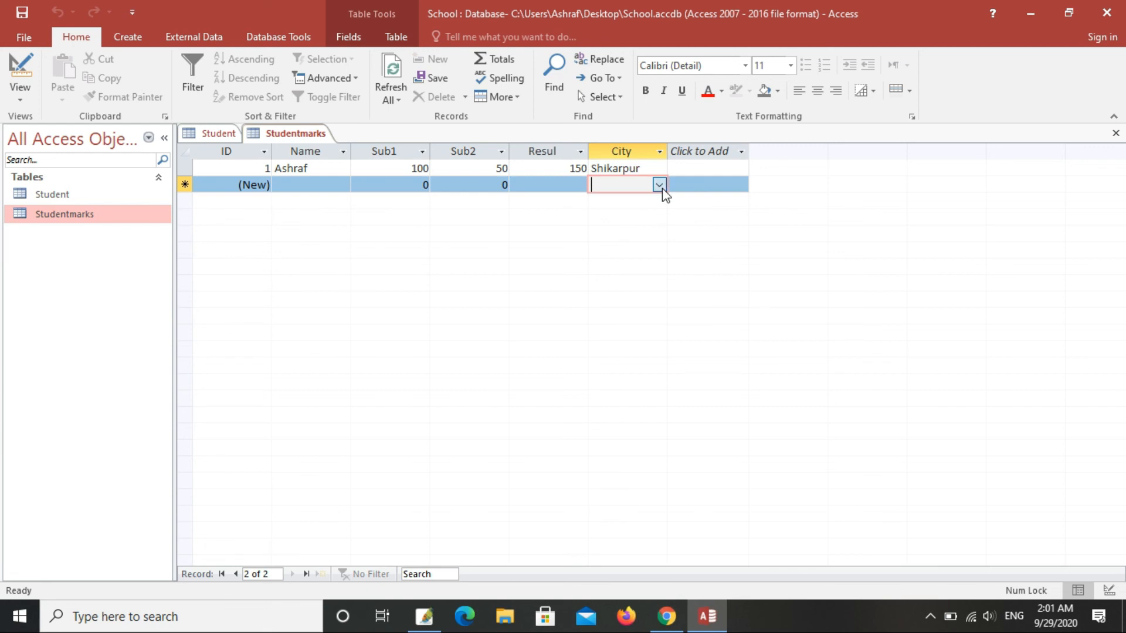
left_click(659, 185)
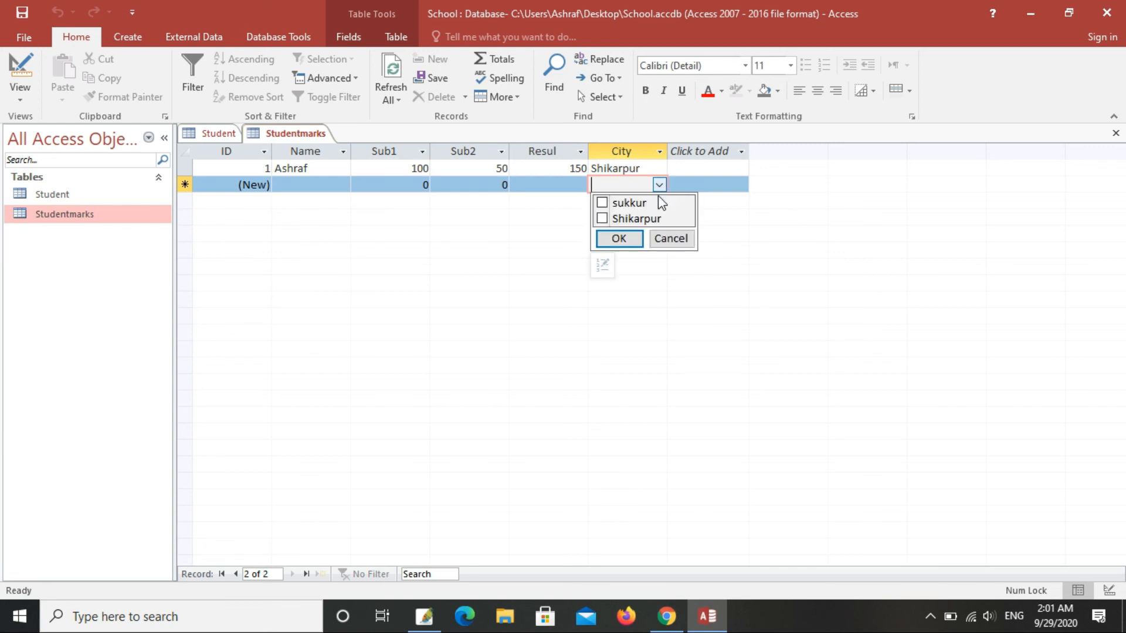
left_click(602, 205)
left_click(602, 218)
left_click(602, 202)
left_click(602, 218)
left_click(602, 203)
left_click(602, 218)
left_click(607, 220)
left_click(604, 203)
left_click(608, 219)
left_click(603, 202)
left_click(609, 221)
left_click(604, 204)
left_click(602, 203)
left_click(602, 218)
left_click(602, 219)
left_click(613, 241)
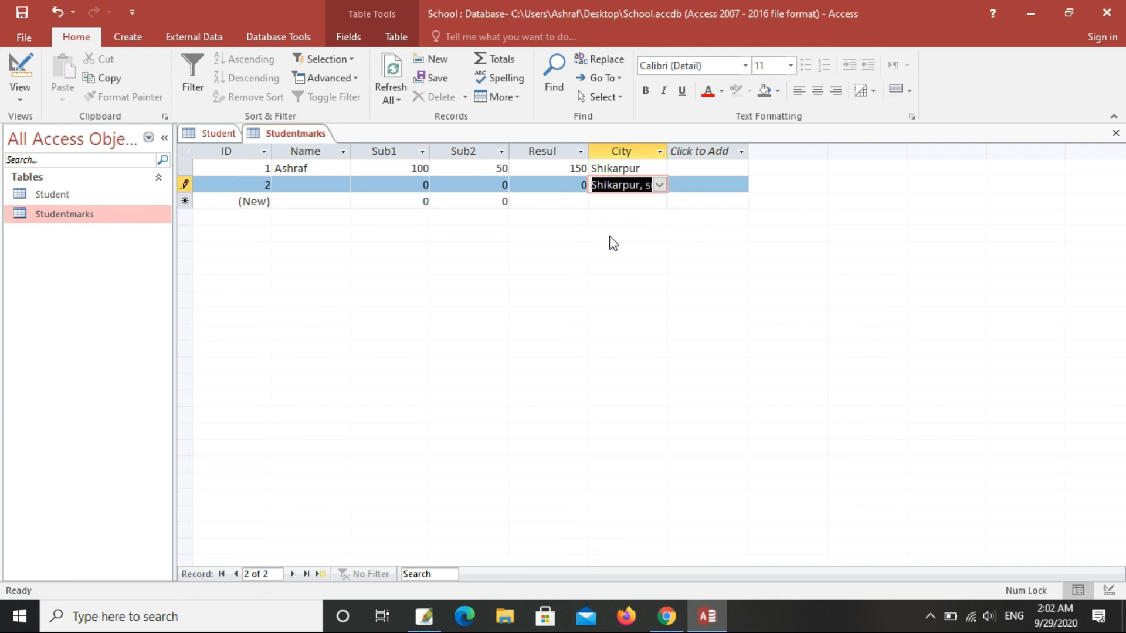
Step: Widen the City column so that both city names fit in the second record
left_click(668, 145)
left_click_drag(669, 145, 727, 144)
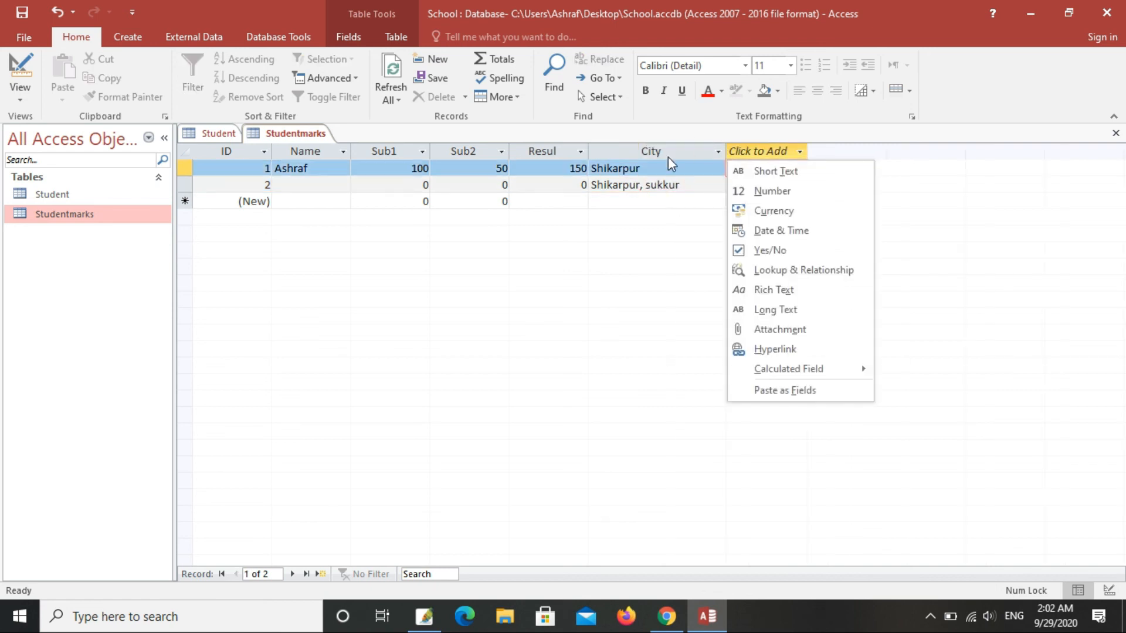
key("Escape")
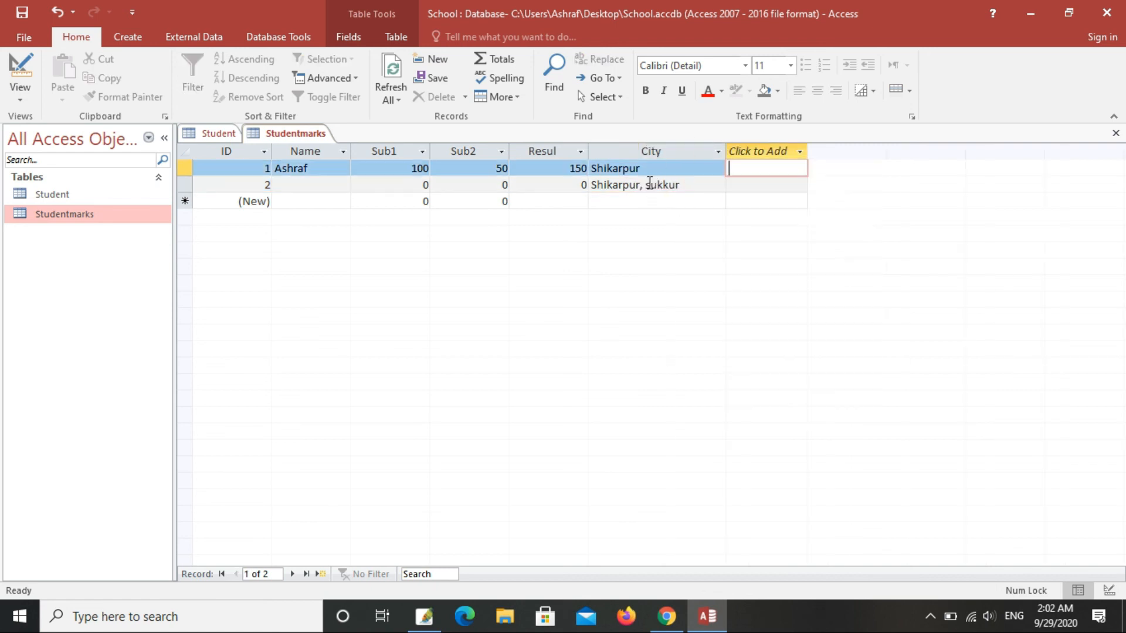
Step: Clear both sukkur and Shikarpur in the City choices of the second record
left_click(693, 186)
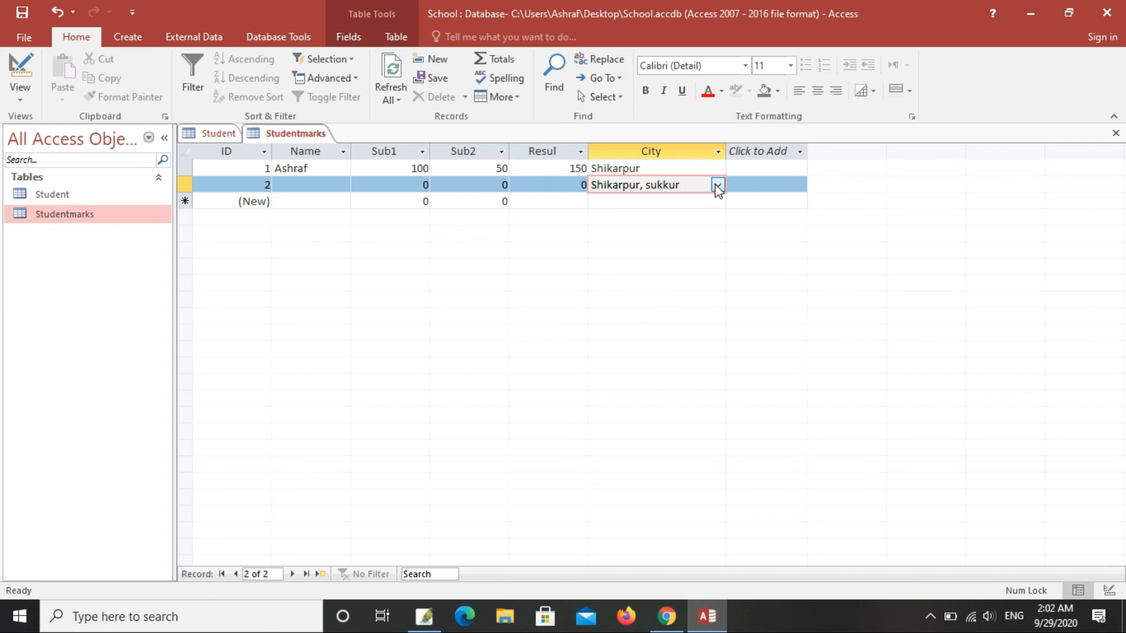
left_click(717, 185)
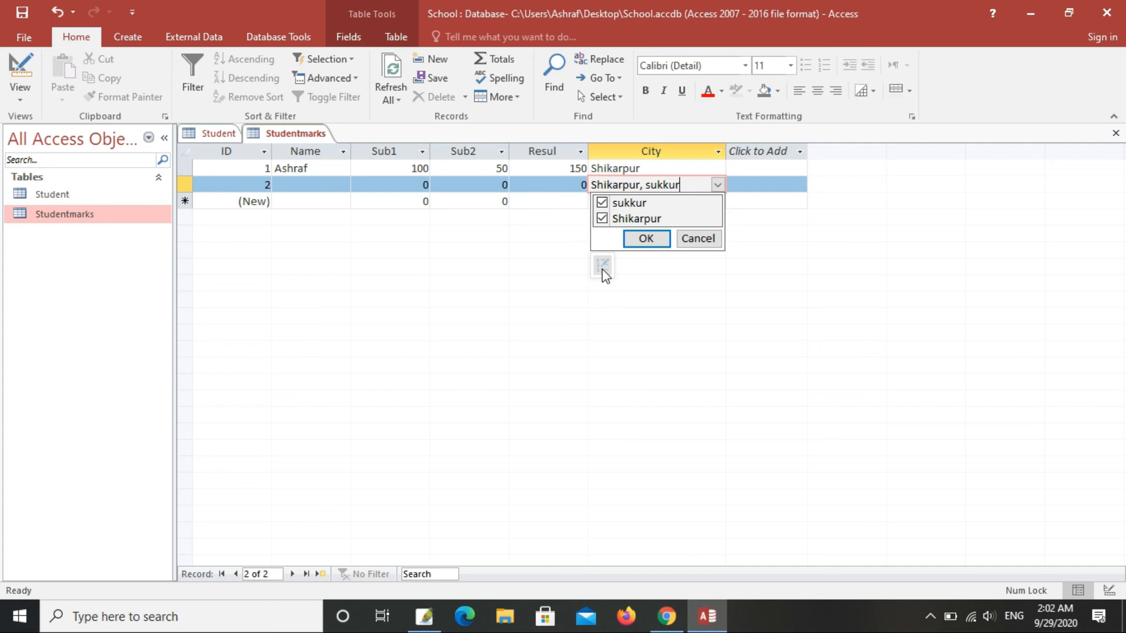
left_click(602, 218)
left_click(601, 203)
left_click(600, 203)
left_click(601, 219)
left_click(601, 203)
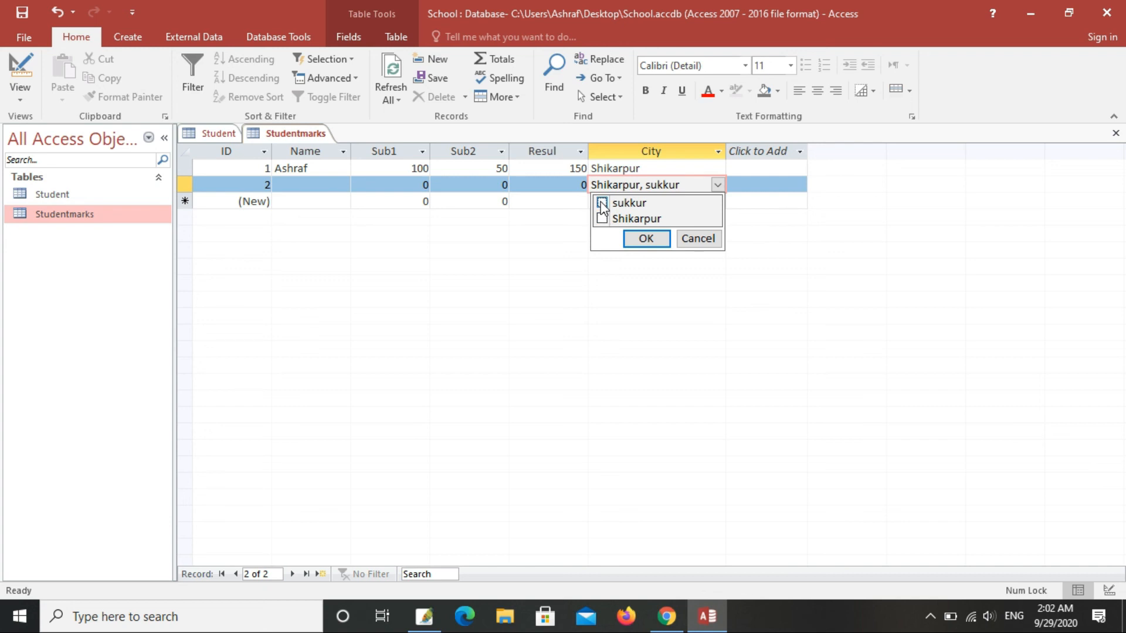